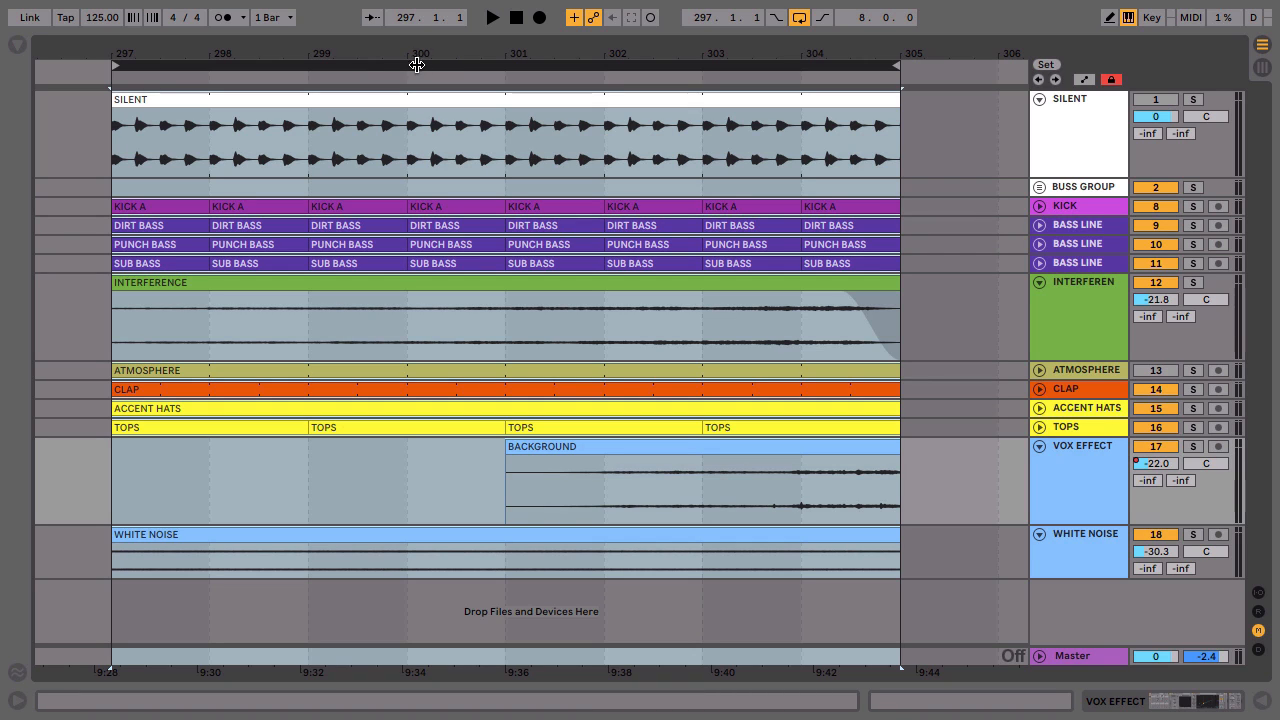
# - Play the opening of the looped eight-bar section starting at bar 297 with all active tracks
pyautogui.press('space')
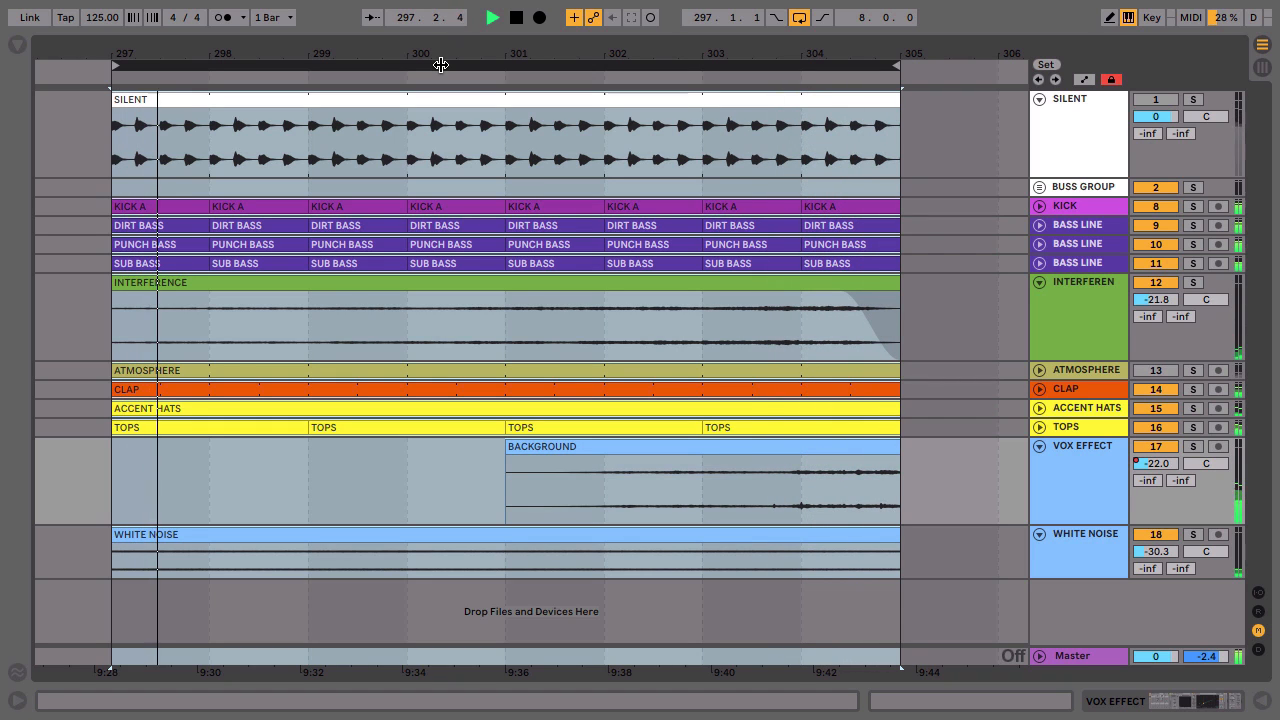
pyautogui.press('space')
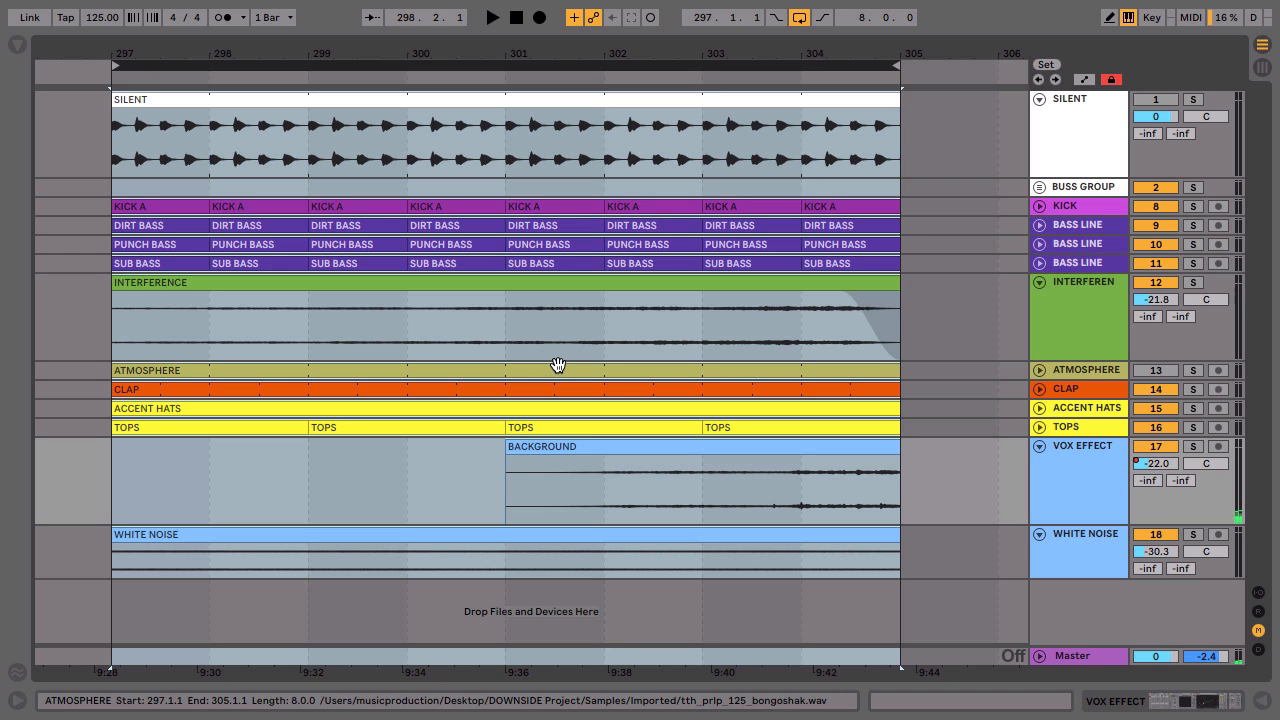
# - Solo the INTERFERENCE track and listen to it while trying a track volume of -5.3 dB
pyautogui.click(663, 282)
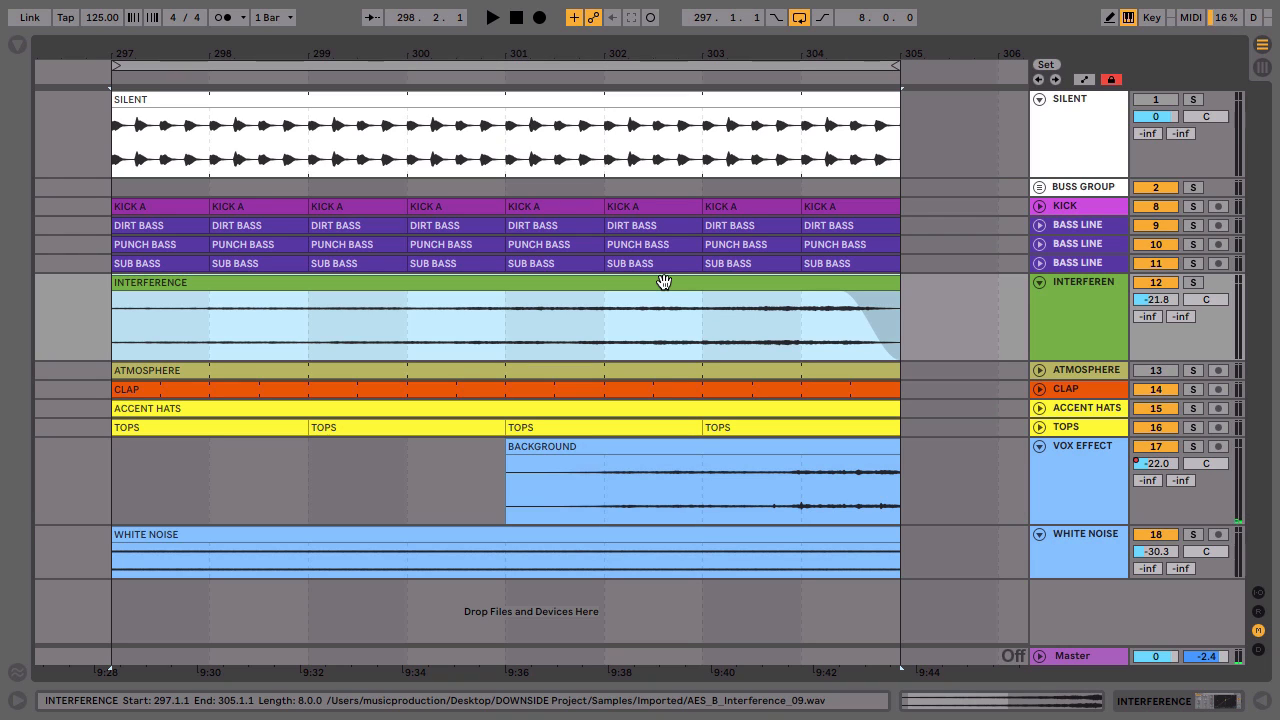
pyautogui.click(1193, 283)
pyautogui.click(539, 337)
pyautogui.press('space')
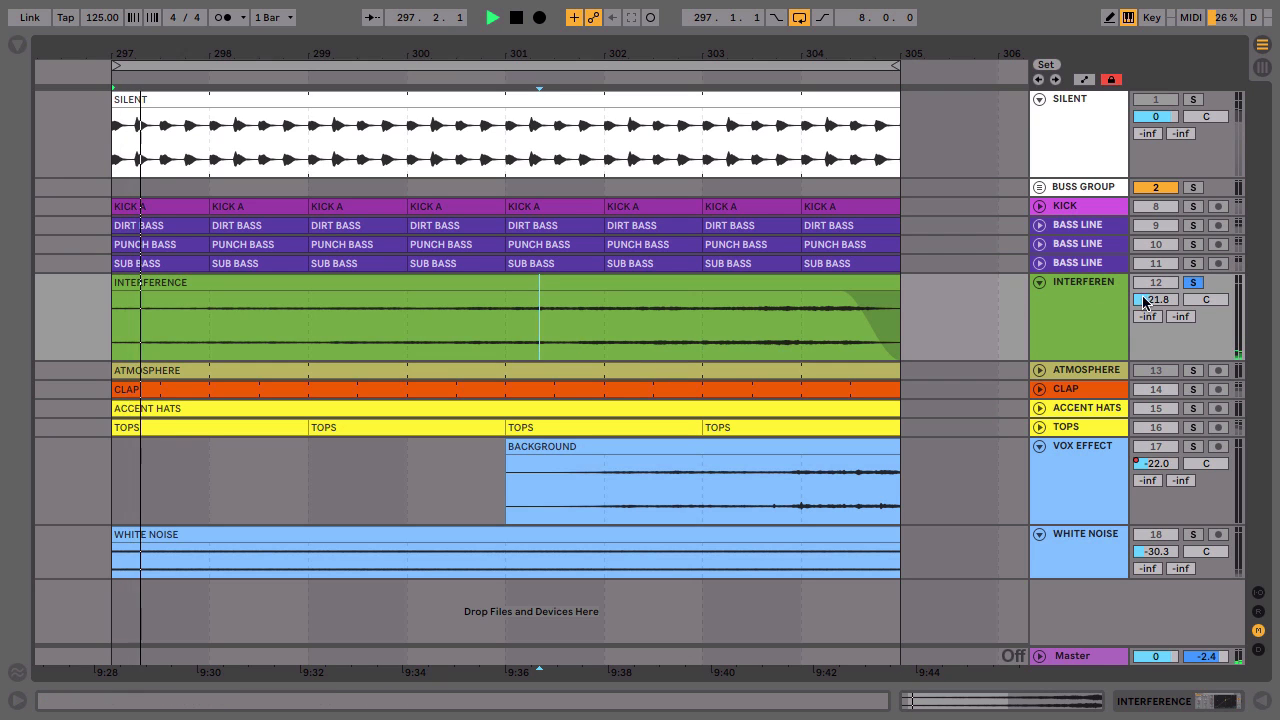
pyautogui.moveTo(1157, 299); pyautogui.dragTo(1157, 278)
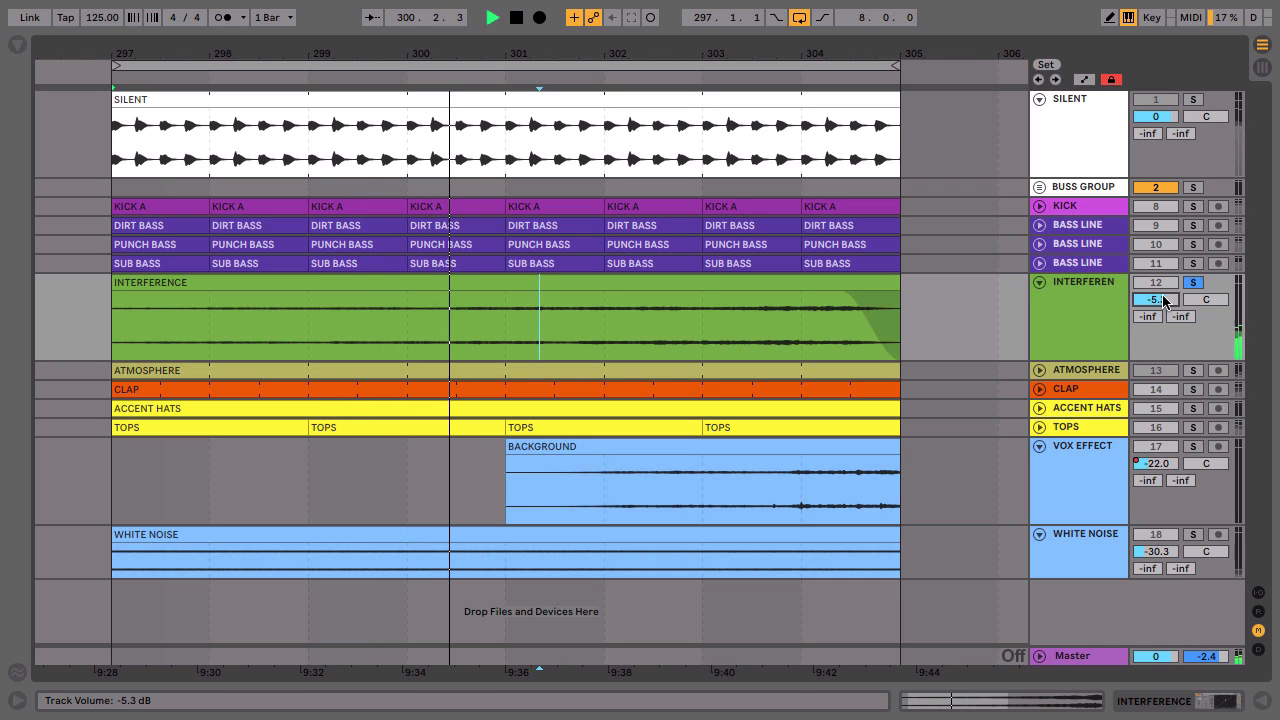
pyautogui.press('space')
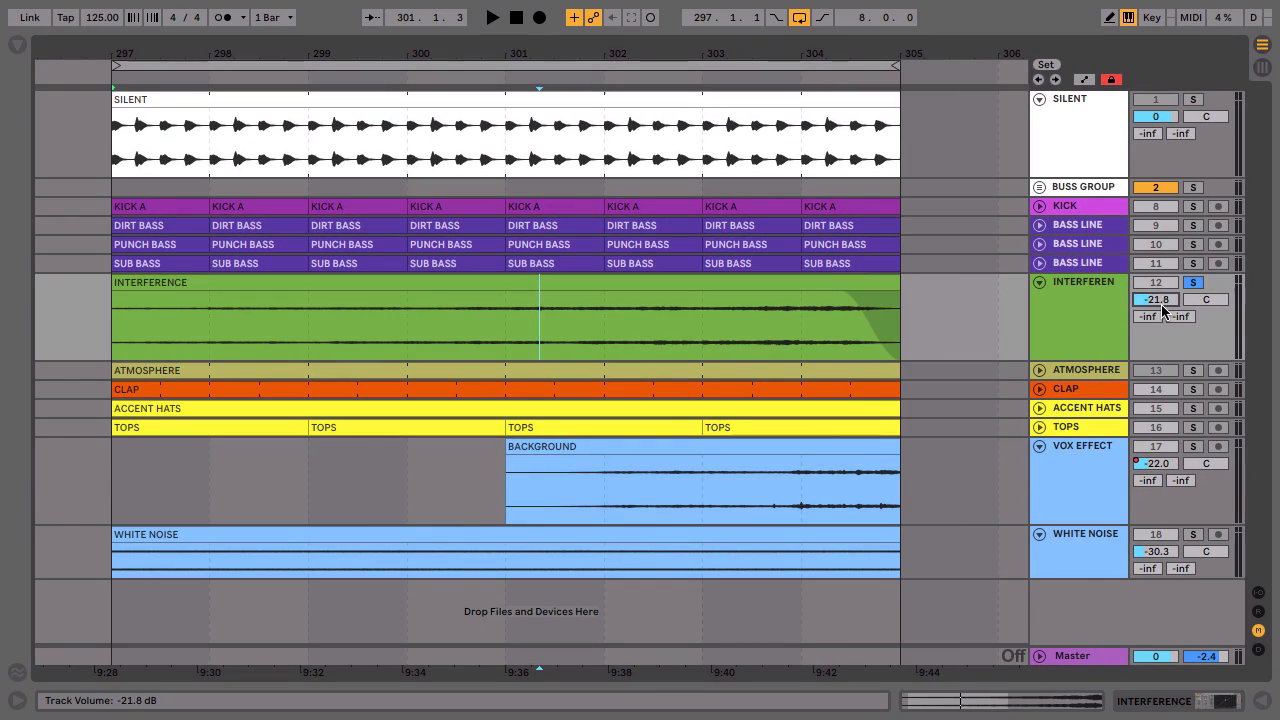
# - Examine the INTERFERENCE clip's waveform at enlarged size and display the track's sidechain Compressor
pyautogui.doubleClick(746, 285)
pyautogui.moveTo(736, 138)
pyautogui.mouseDown()
pyautogui.moveTo(500, 95)
pyautogui.moveTo(500, 60)
pyautogui.mouseUp()
pyautogui.moveTo(562, 136); pyautogui.dragTo(563, 136)
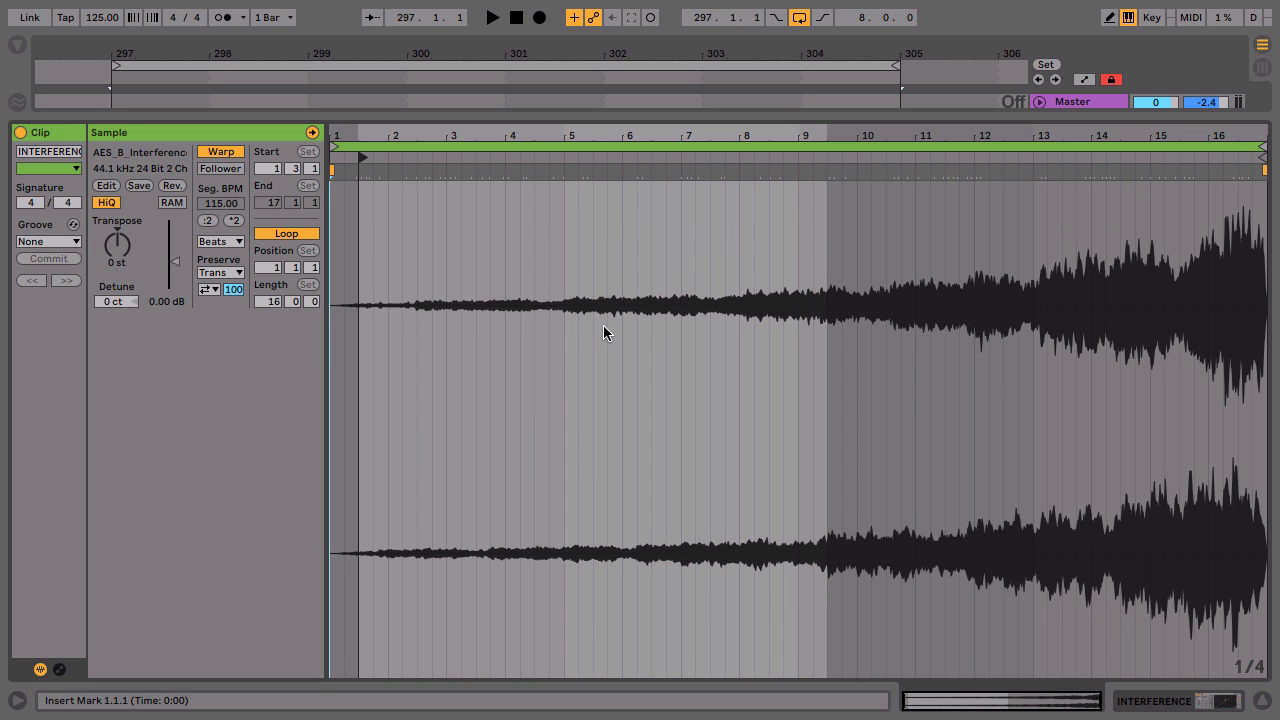
pyautogui.moveTo(623, 116); pyautogui.dragTo(566, 500)
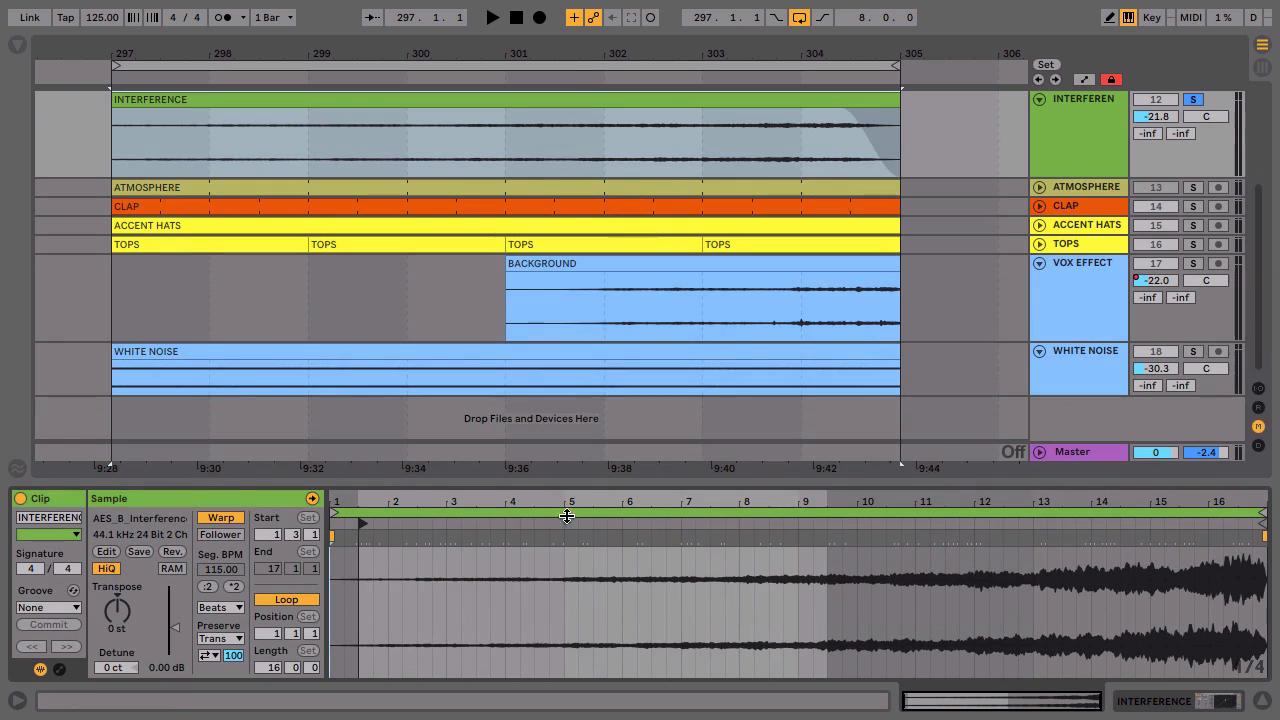
pyautogui.click(1088, 148)
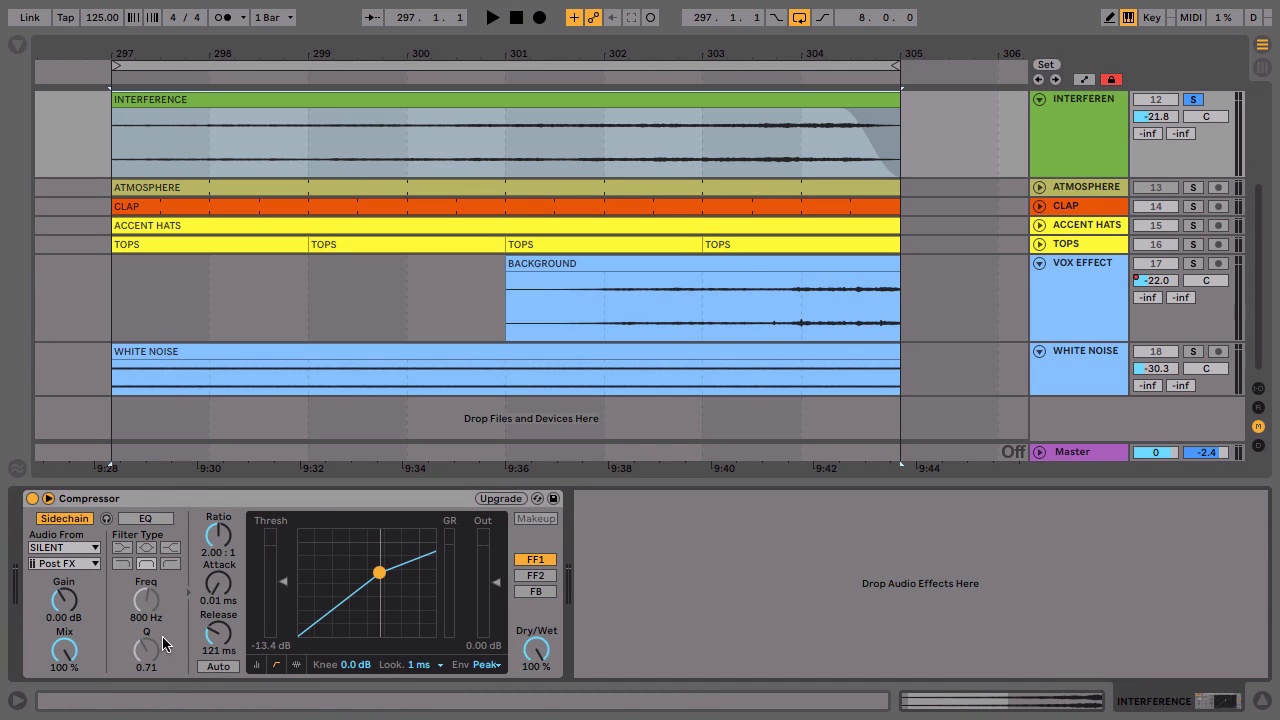
# - Listen to the soloed INTERFERENCE track through its Compressor and take the track out of solo
pyautogui.click(612, 156)
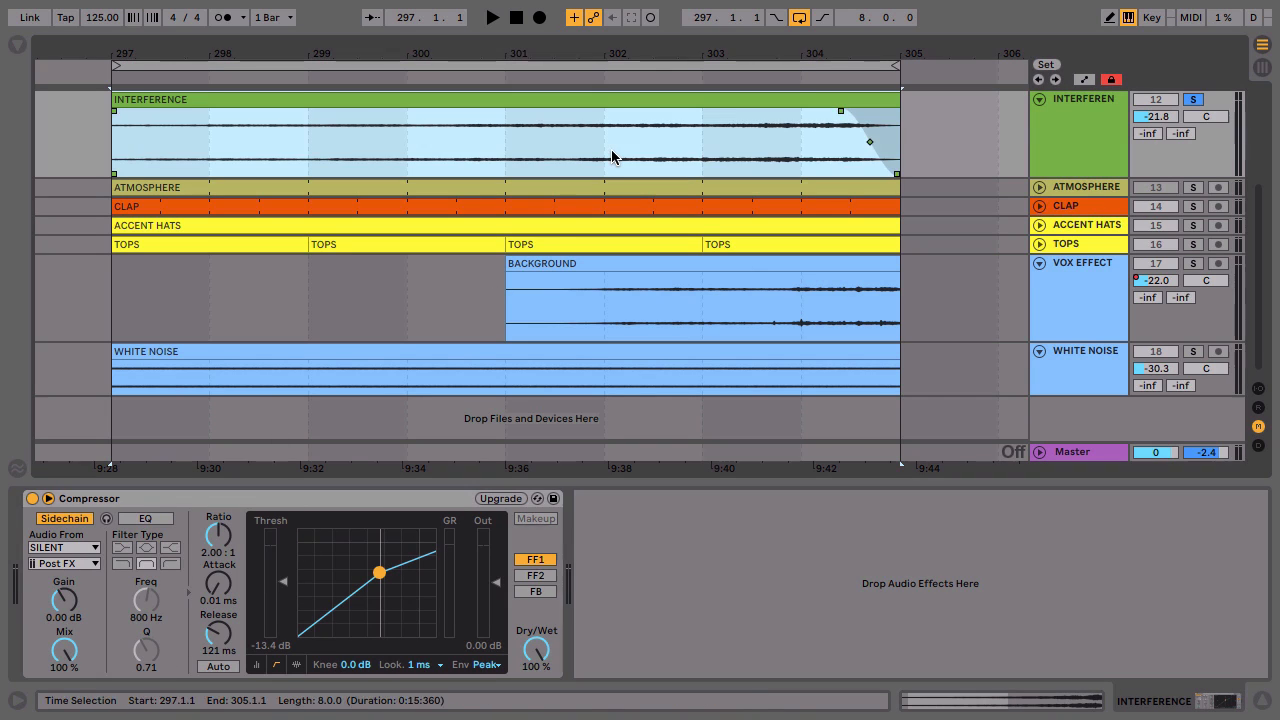
pyautogui.click(612, 156)
pyautogui.press('space')
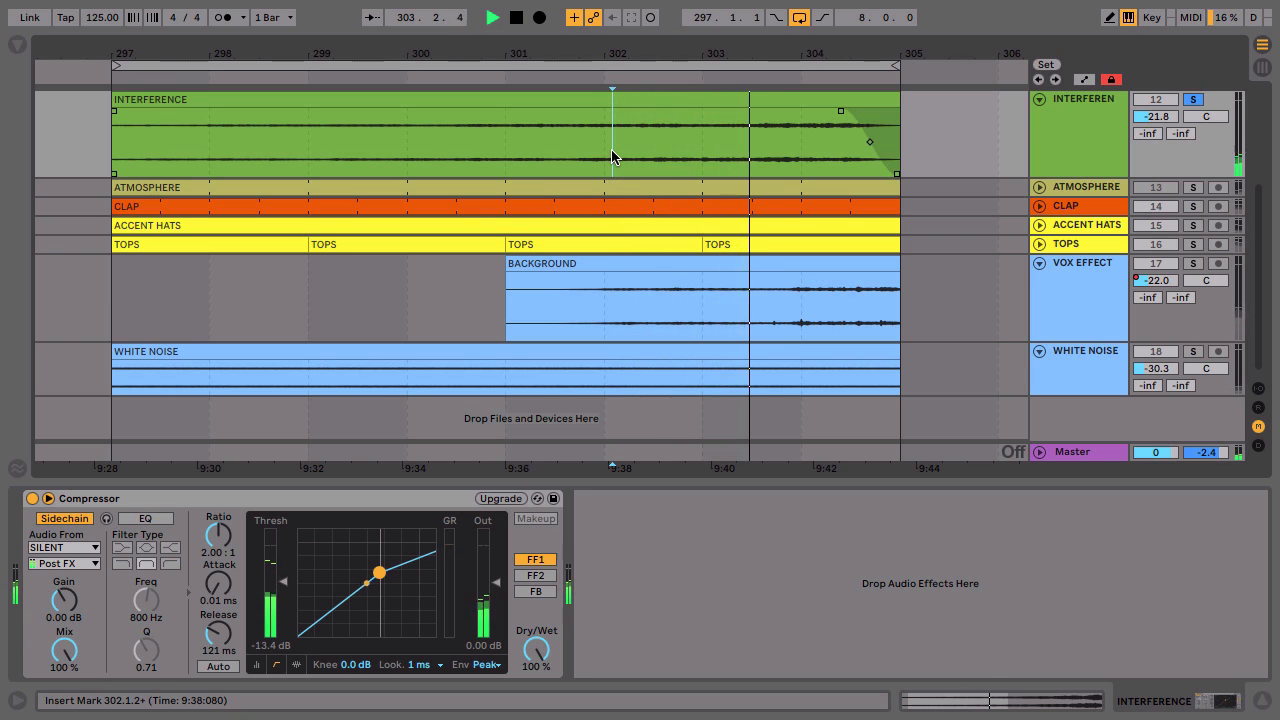
pyautogui.press('space')
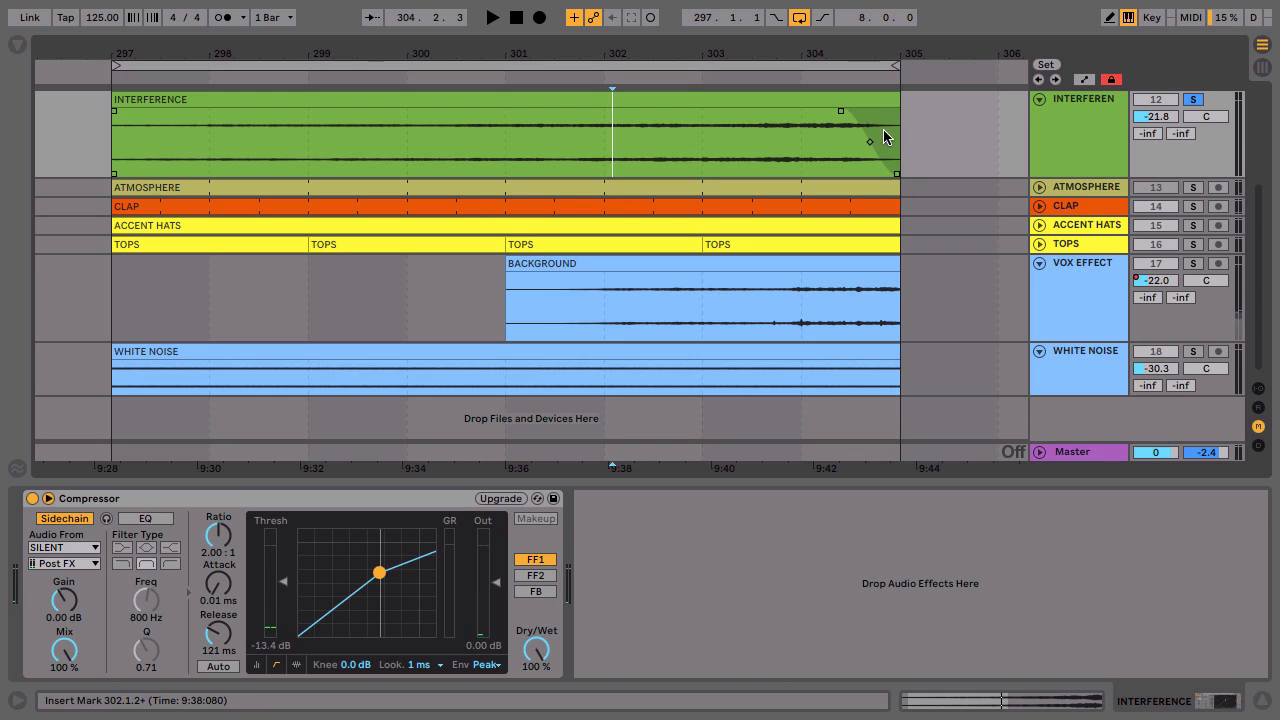
pyautogui.click(1194, 100)
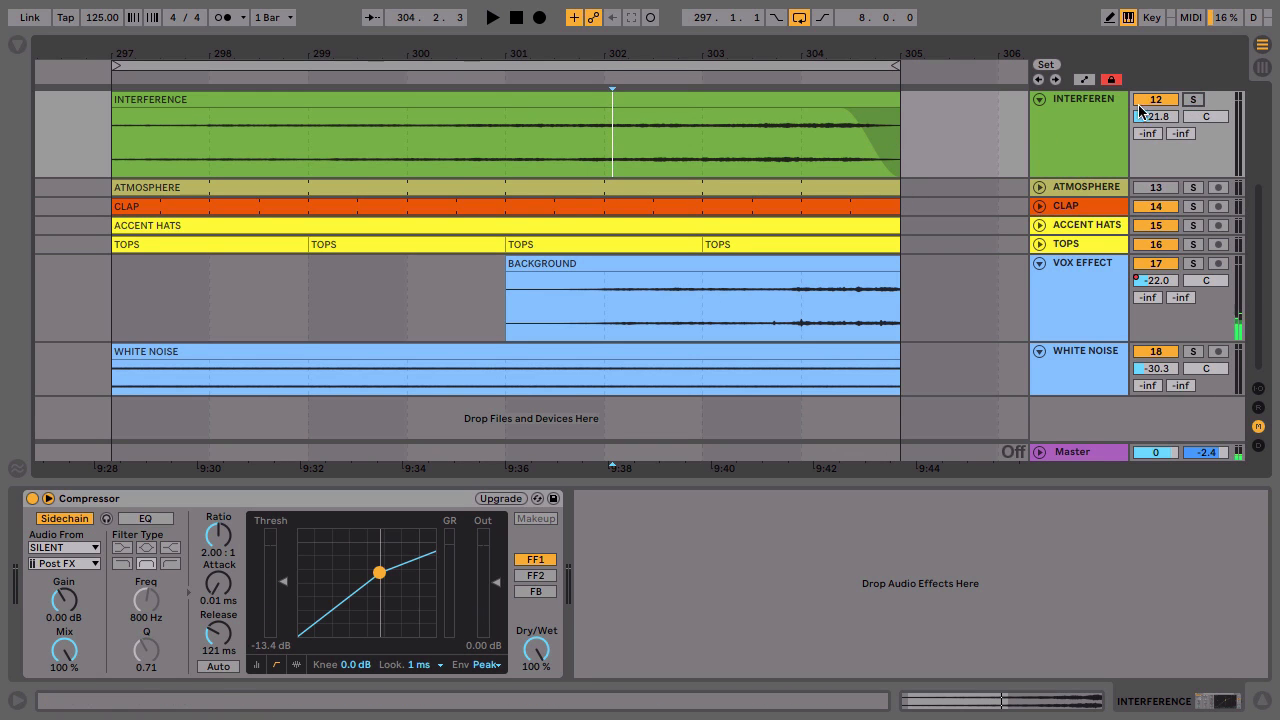
# - Display the VOX EFFECT track's device chain and solo the track
pyautogui.click(1086, 277)
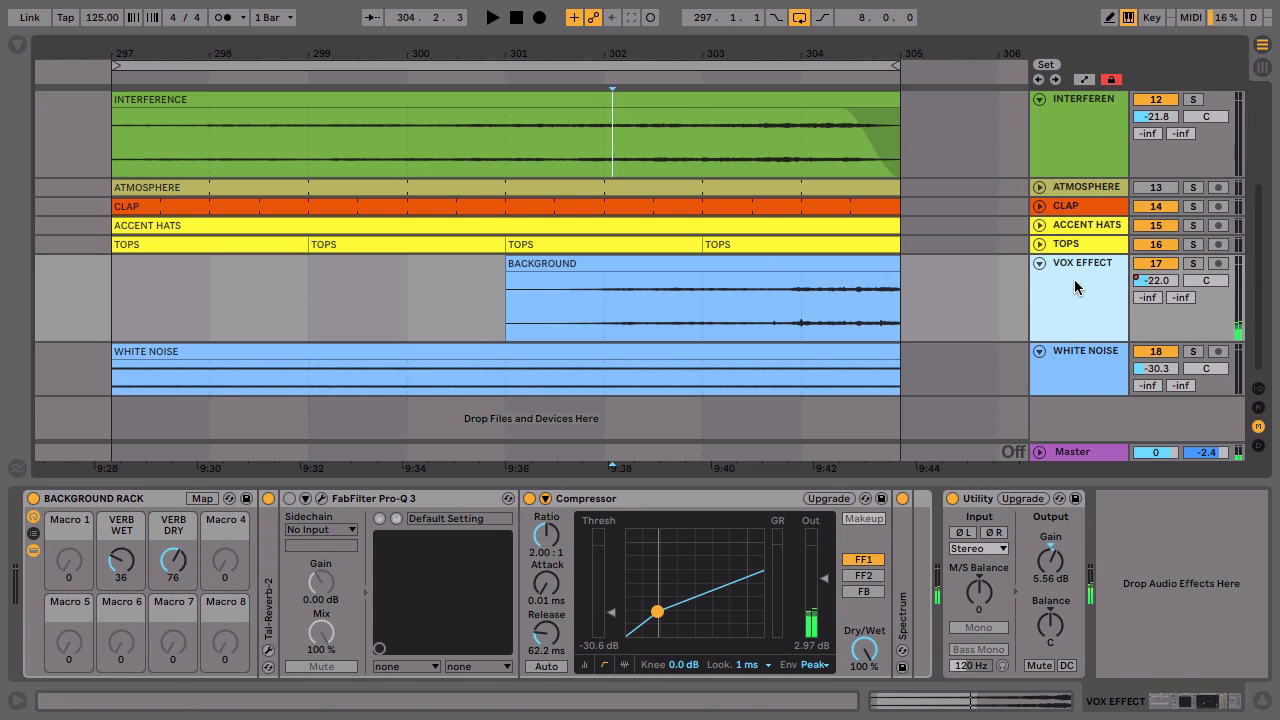
pyautogui.click(1193, 263)
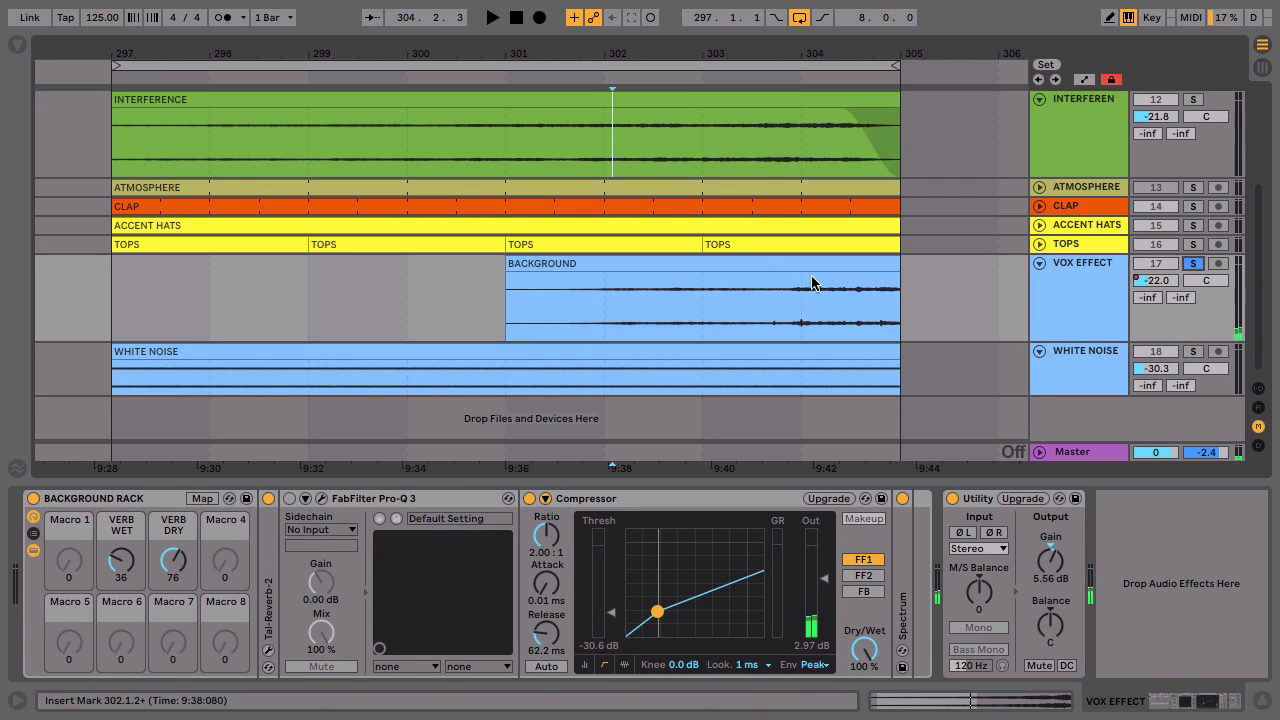
pyautogui.click(680, 263)
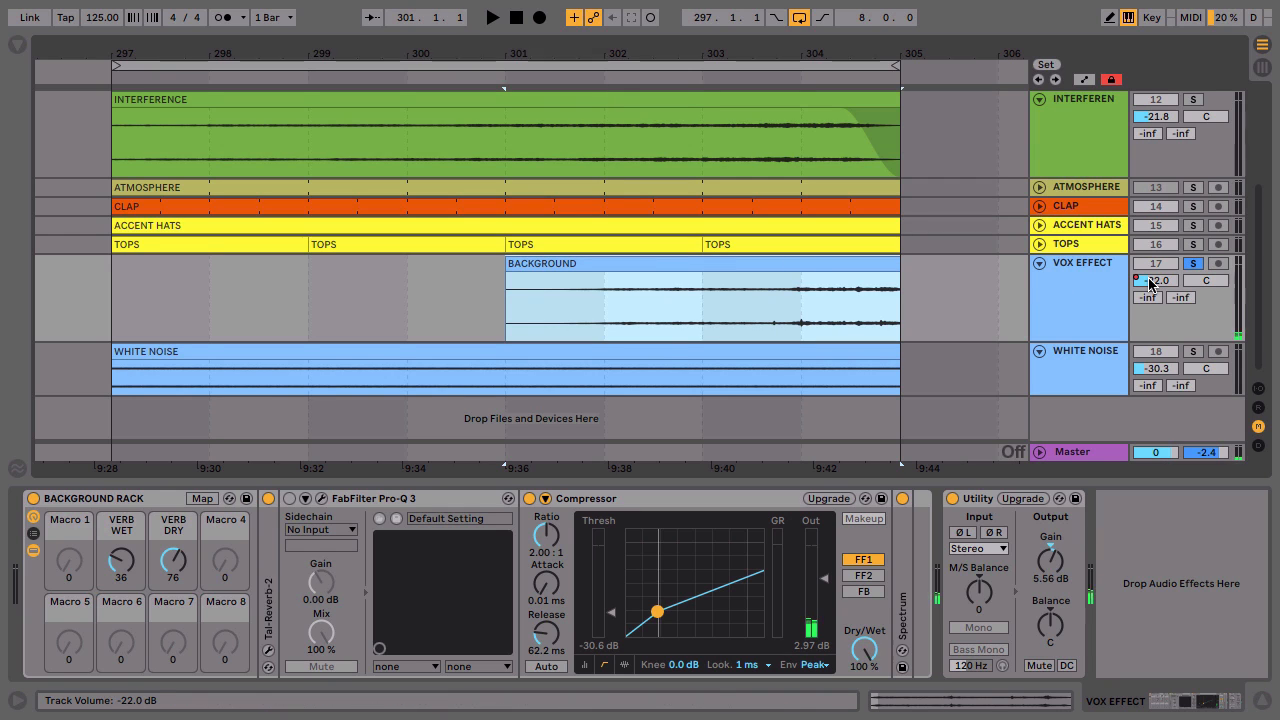
pyautogui.click(1080, 295)
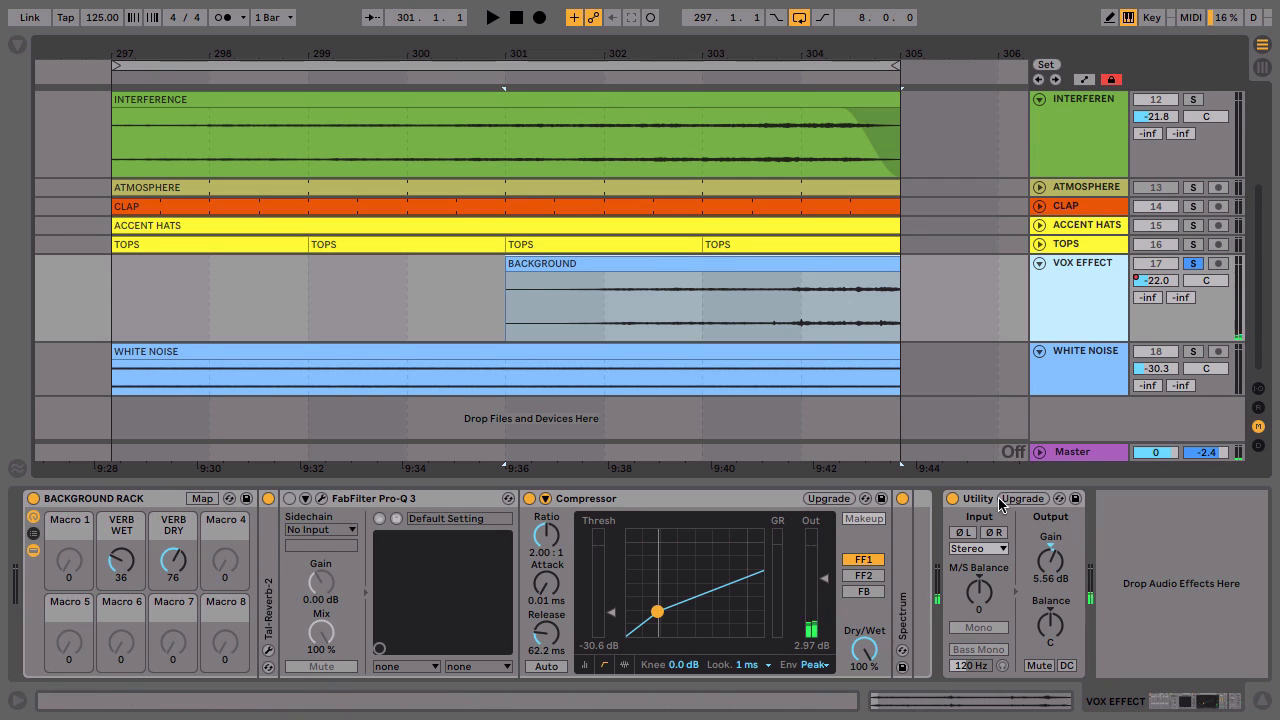
# - Listen to the VOX EFFECT track with the Utility gain at 24.4 dB and return the gain to 5.56 dB
pyautogui.click(1038, 575)
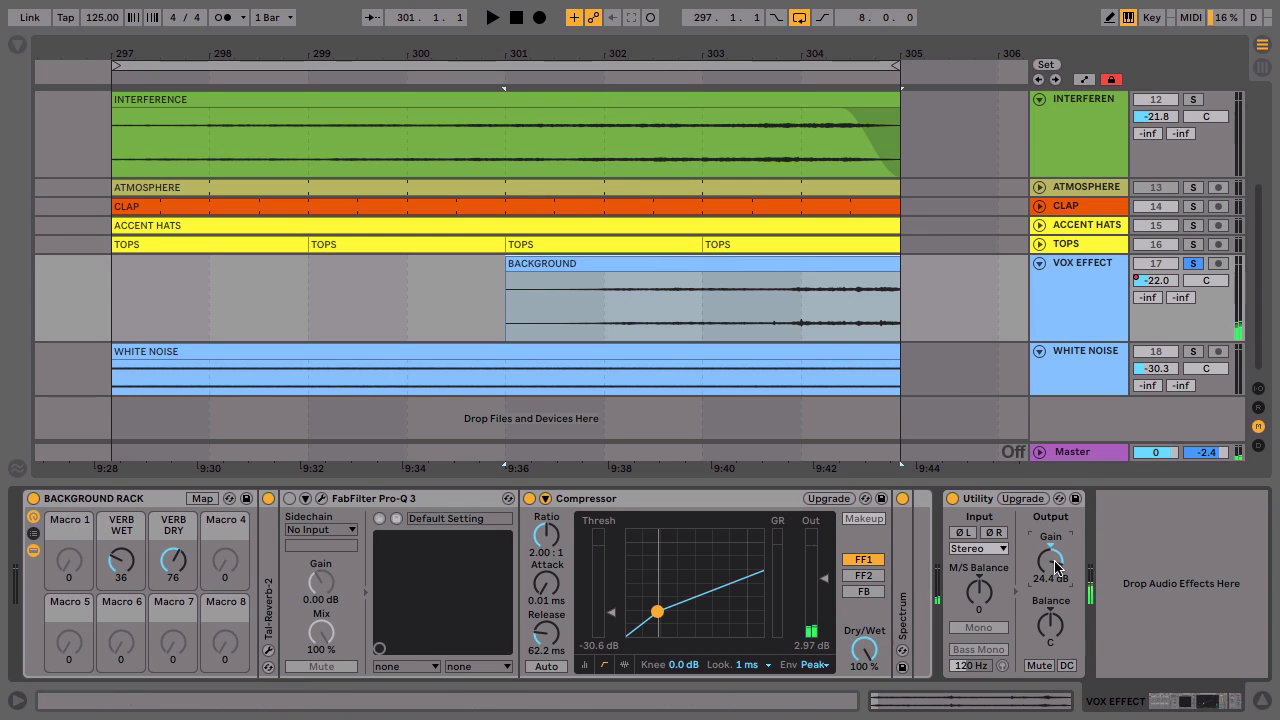
pyautogui.click(700, 262)
pyautogui.press('space')
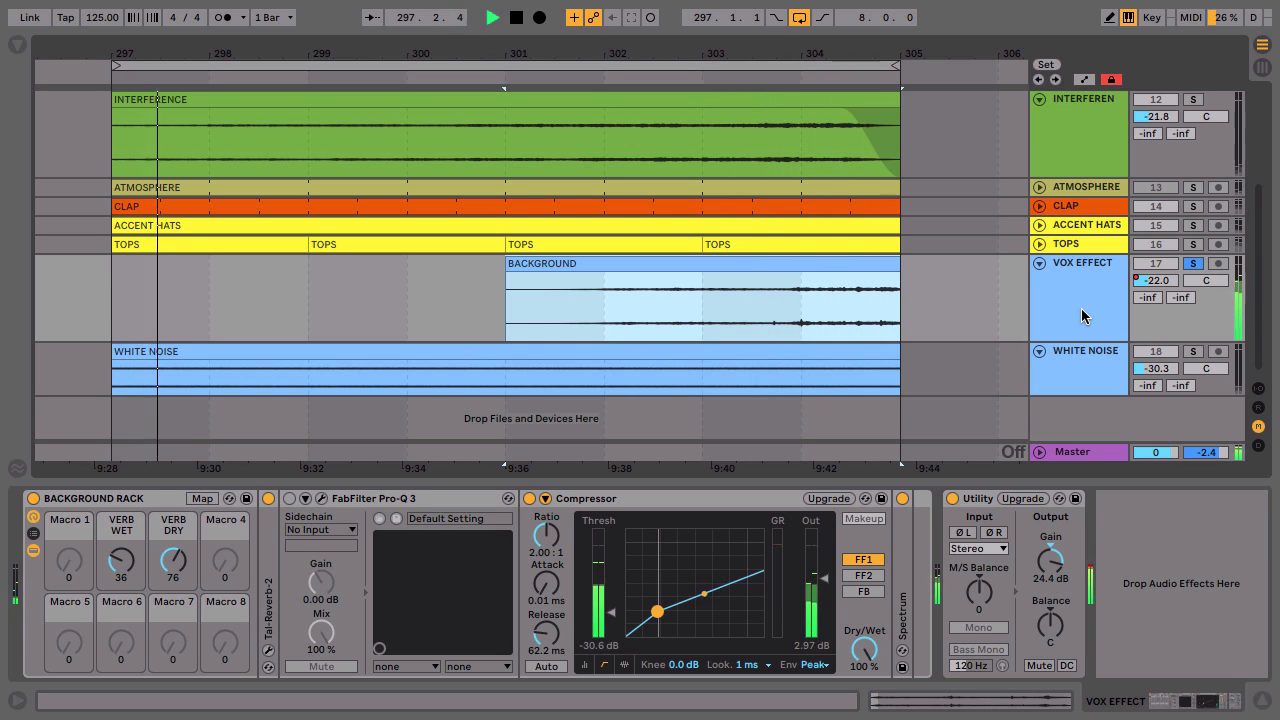
pyautogui.moveTo(1050, 561); pyautogui.dragTo(1050, 610)
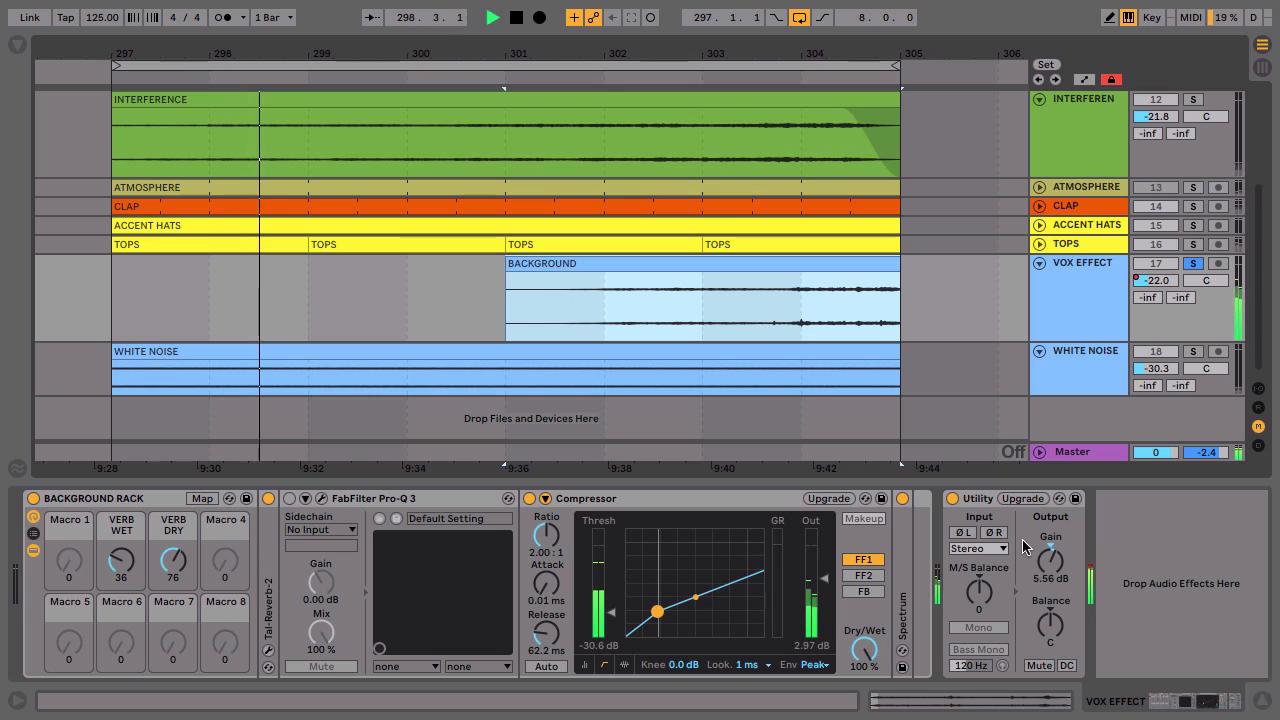
pyautogui.press('space')
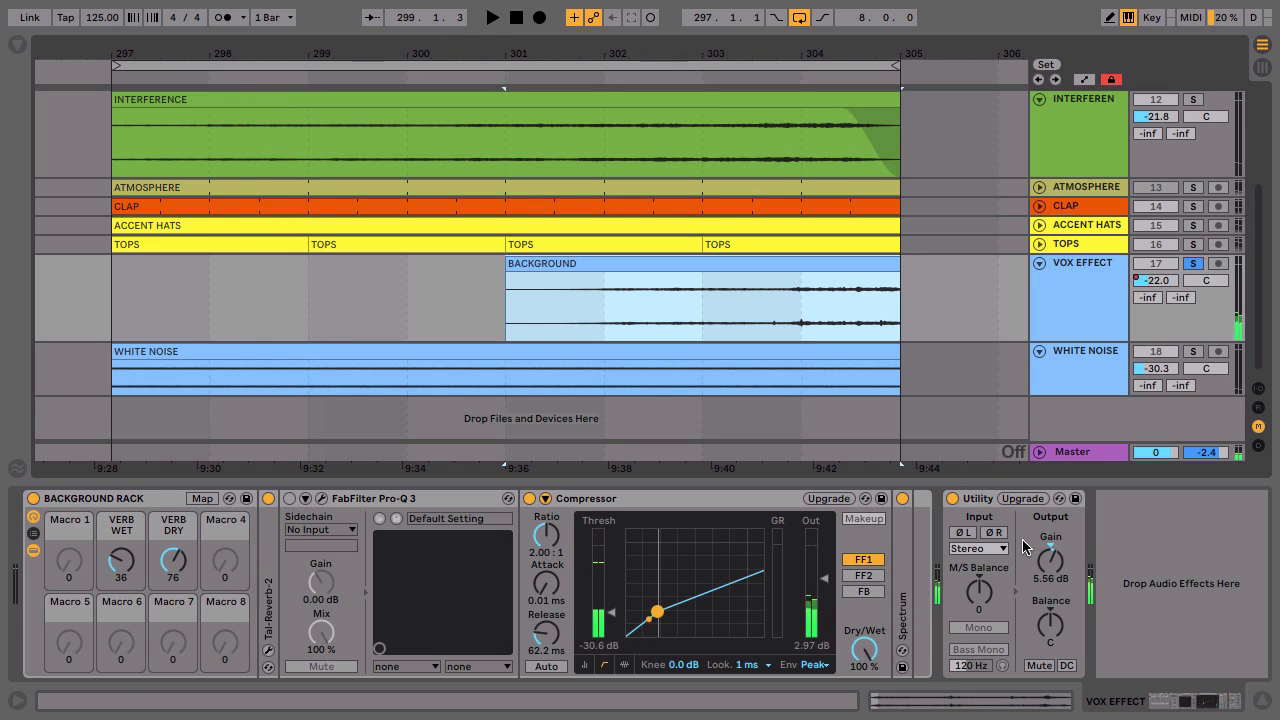
# - Switch off the BACKGROUND RACK on the VOX EFFECT track and extend the BACKGROUND clip's end to about bar 309
pyautogui.click(1067, 281)
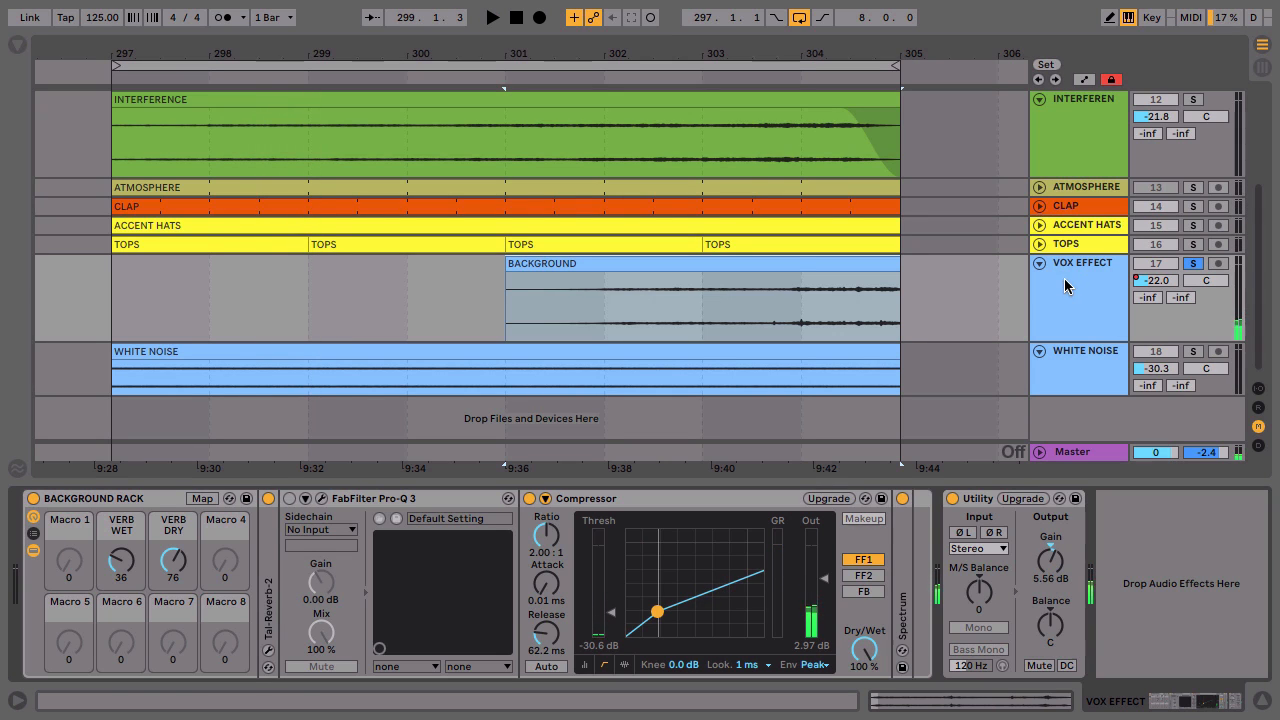
pyautogui.click(33, 498)
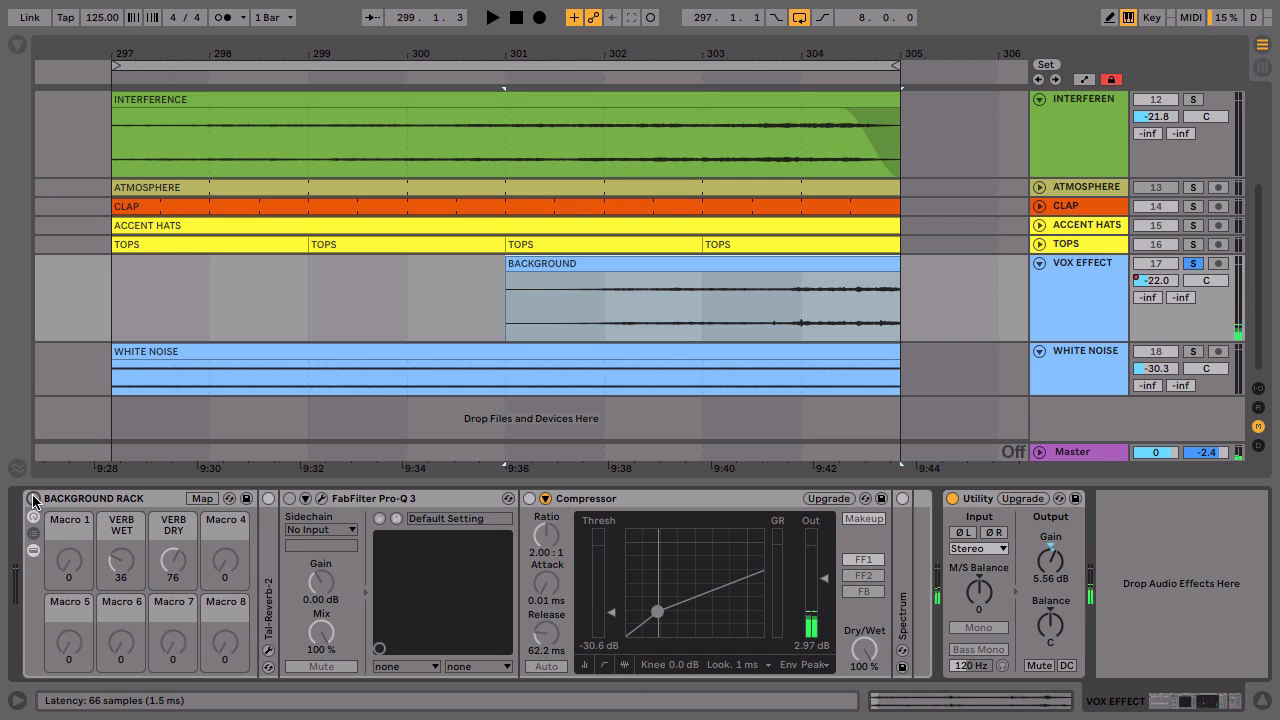
pyautogui.click(805, 264)
pyautogui.hscroll(5, 805, 263)
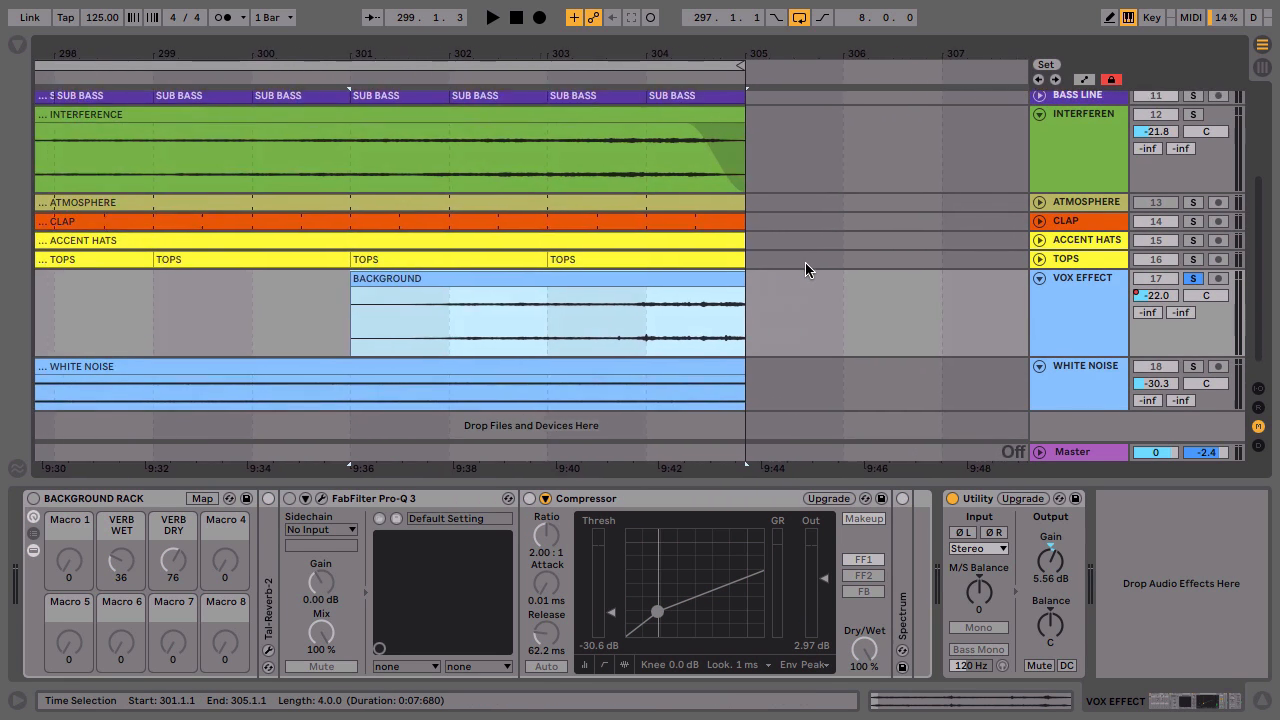
pyautogui.moveTo(541, 267); pyautogui.dragTo(1002, 308)
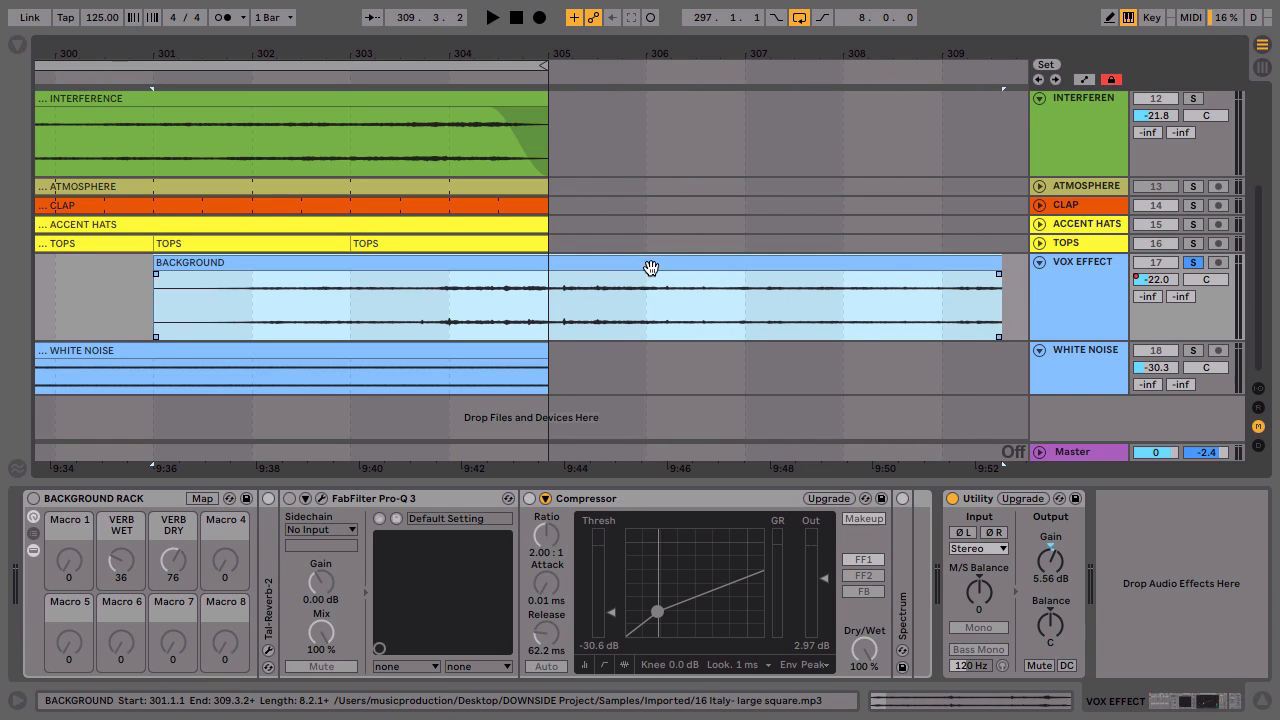
# - Open the BACKGROUND clip's sample, listen to it and set the VOX EFFECT track volume to -11.6 dB
pyautogui.doubleClick(654, 263)
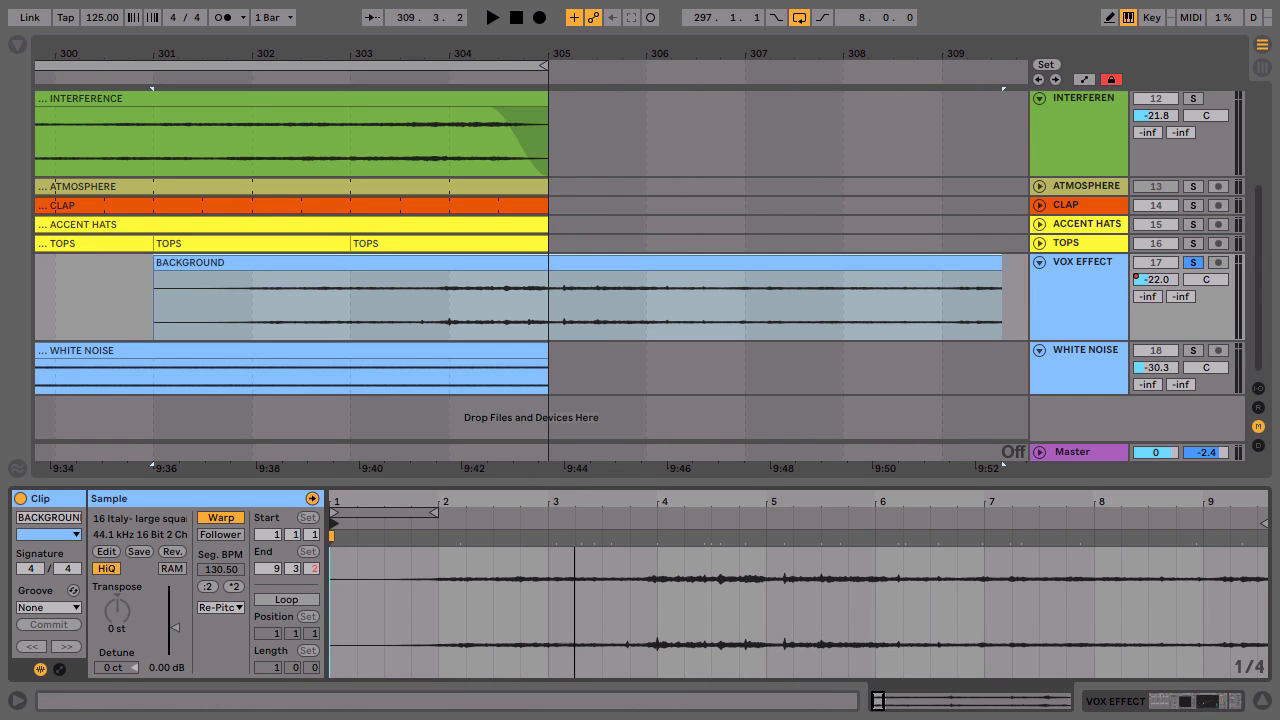
pyautogui.press('-')
pyautogui.press('-')
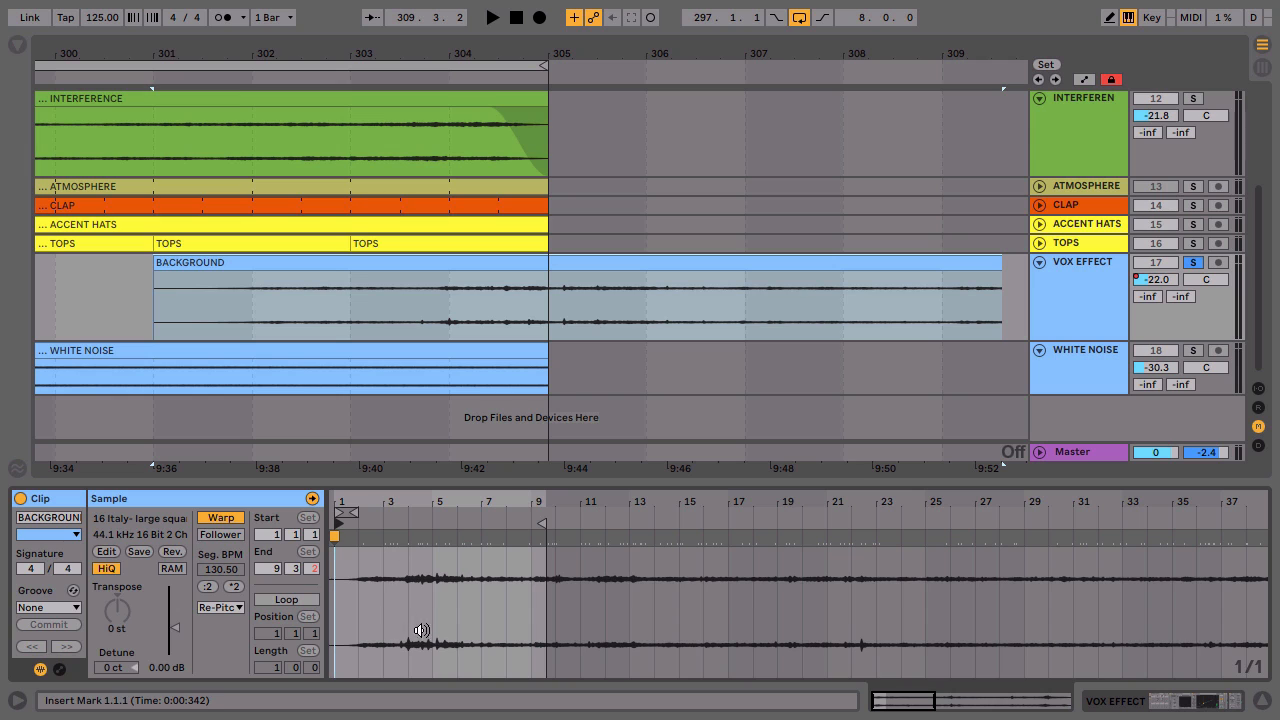
pyautogui.click(435, 637)
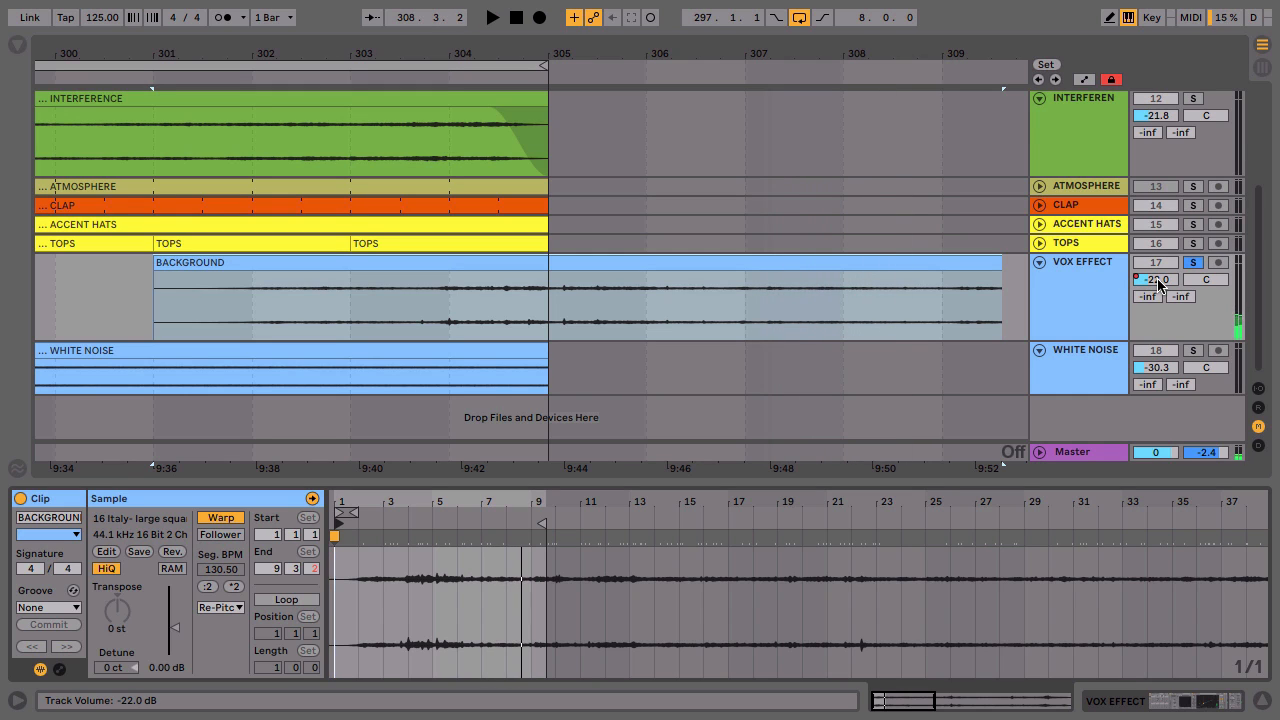
pyautogui.press('space')
pyautogui.moveTo(1158, 285); pyautogui.dragTo(1158, 277)
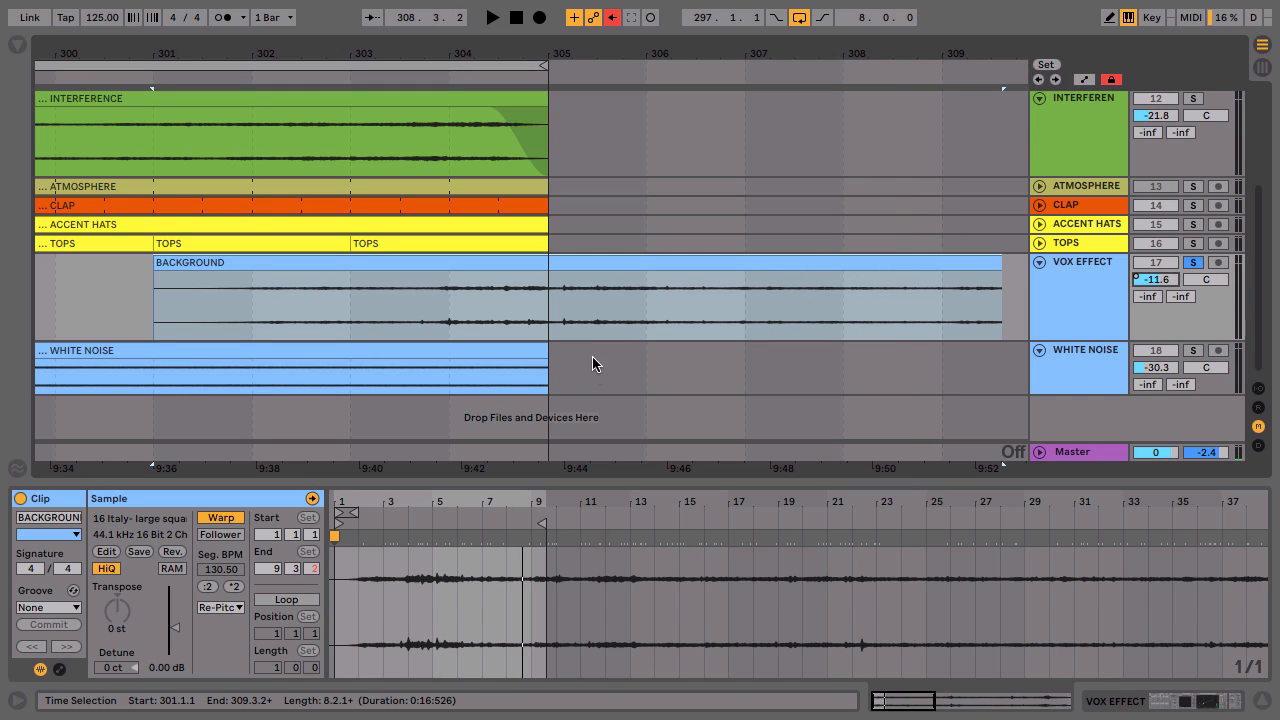
pyautogui.click(607, 330)
# - Move the BACKGROUND clip's start marker to 5.2.4 in the enlarged sample view
pyautogui.moveTo(432, 504); pyautogui.dragTo(443, 124)
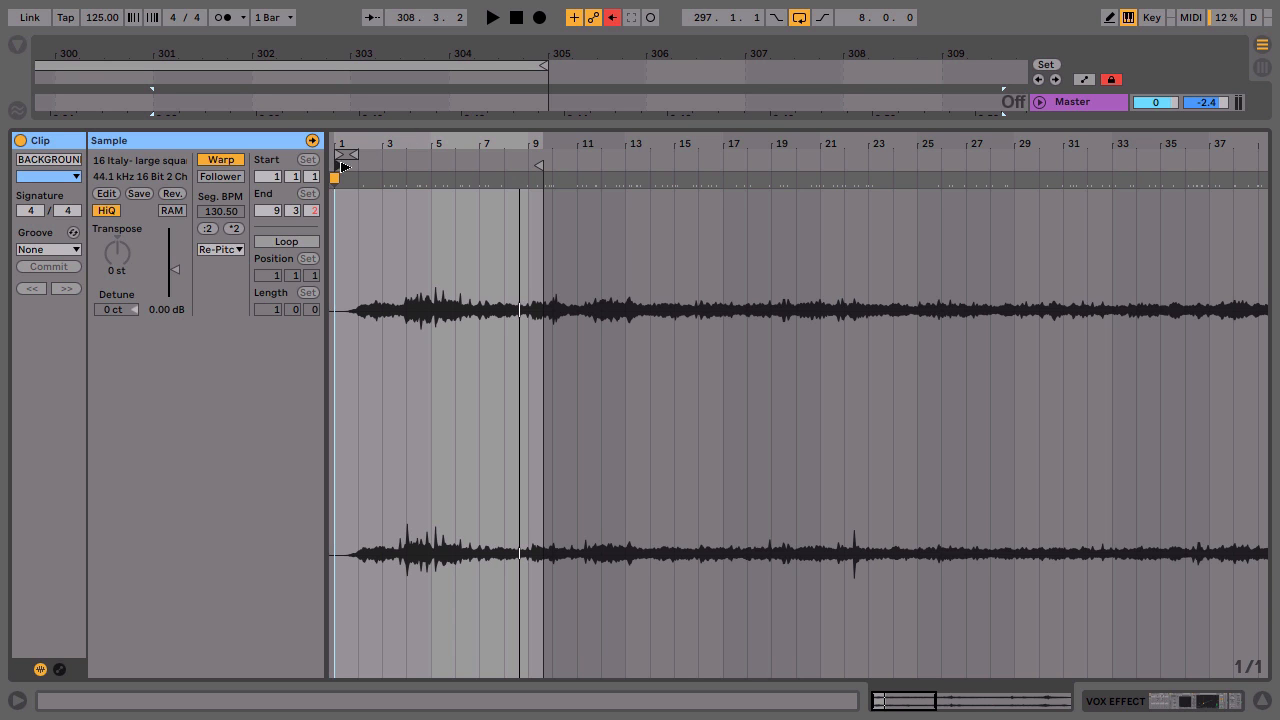
pyautogui.moveTo(348, 167)
pyautogui.mouseDown()
pyautogui.moveTo(432, 166)
pyautogui.moveTo(433, 138)
pyautogui.moveTo(519, 139)
pyautogui.mouseUp()
pyautogui.click(478, 166)
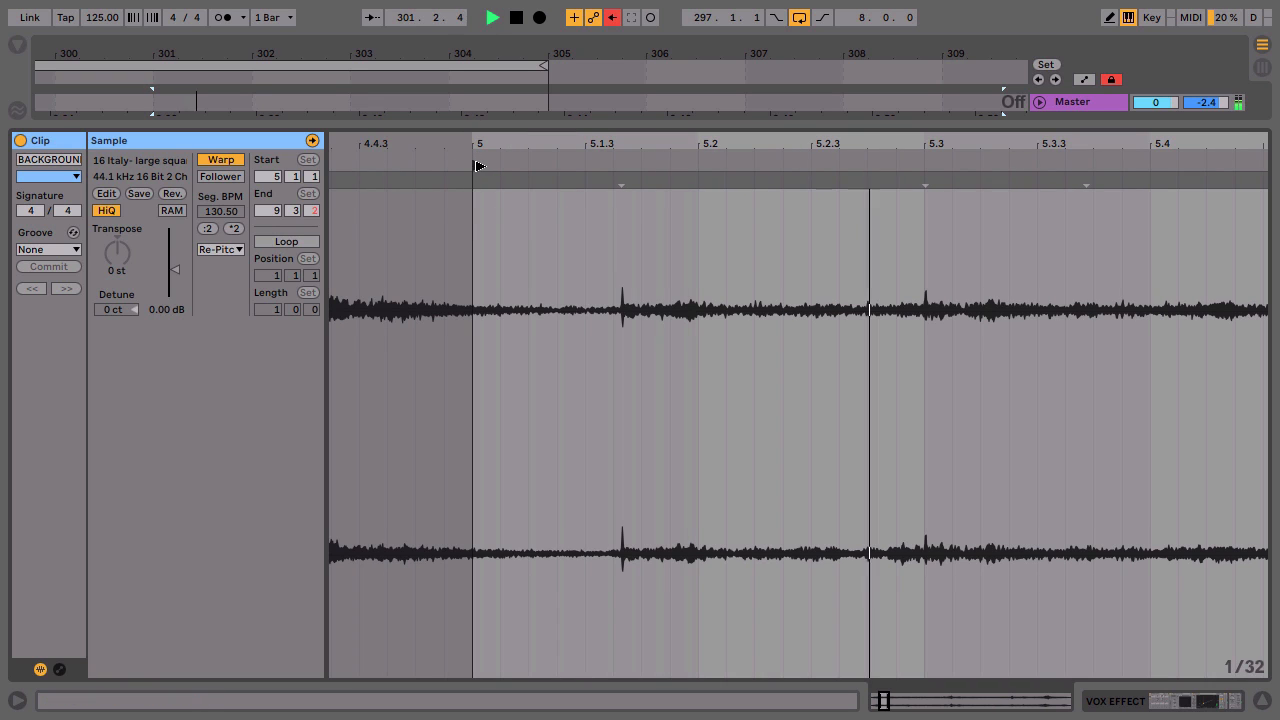
pyautogui.moveTo(478, 166); pyautogui.dragTo(898, 168)
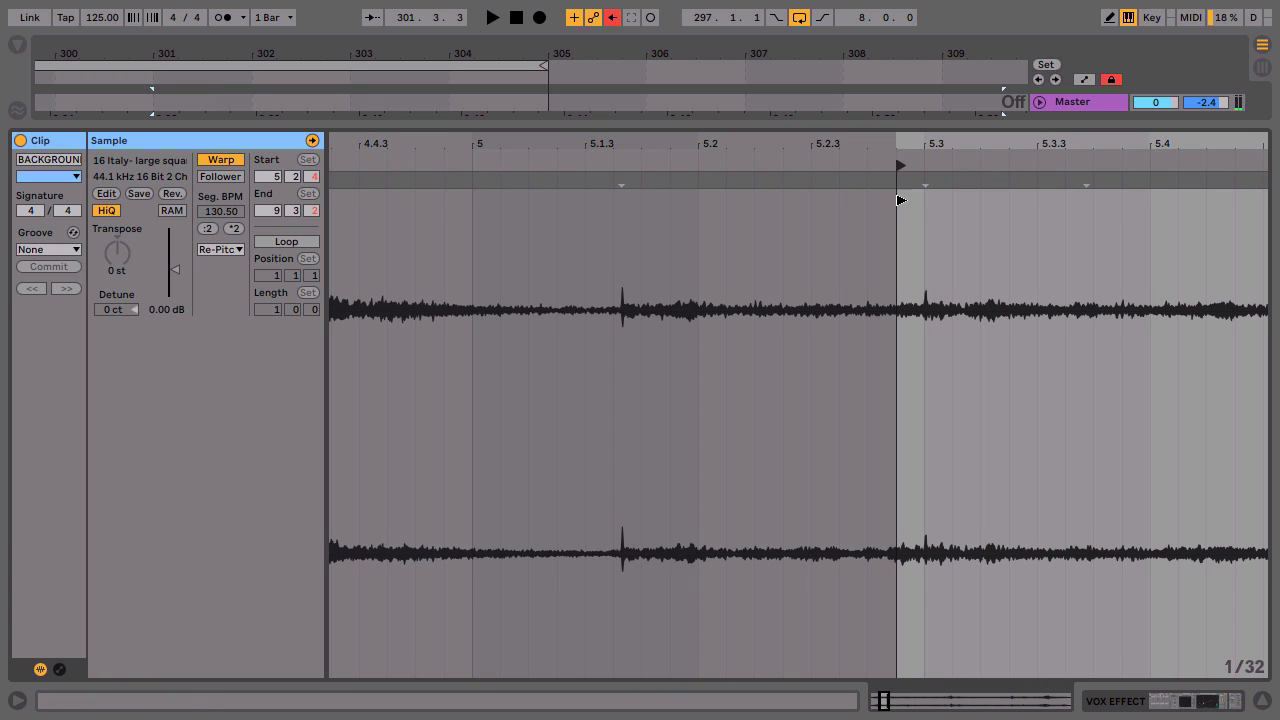
# - Play the BACKGROUND clip repeatedly from its 5.2.4 start marker to check the starting sound
pyautogui.press('space')
pyautogui.press('space')
pyautogui.press('space')
pyautogui.press('space')
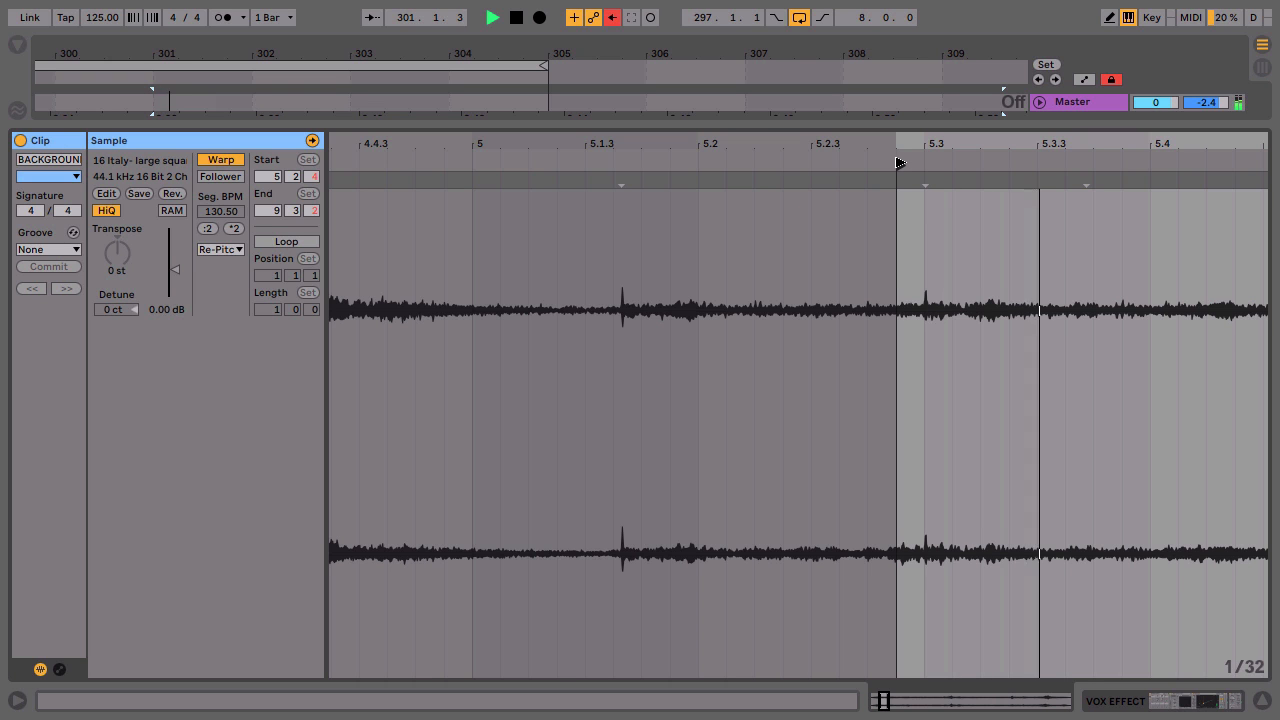
pyautogui.press('space')
# - Shrink the sample view, listen to the BACKGROUND clip and trim its end to 6.1.2
pyautogui.moveTo(869, 143); pyautogui.dragTo(783, 488)
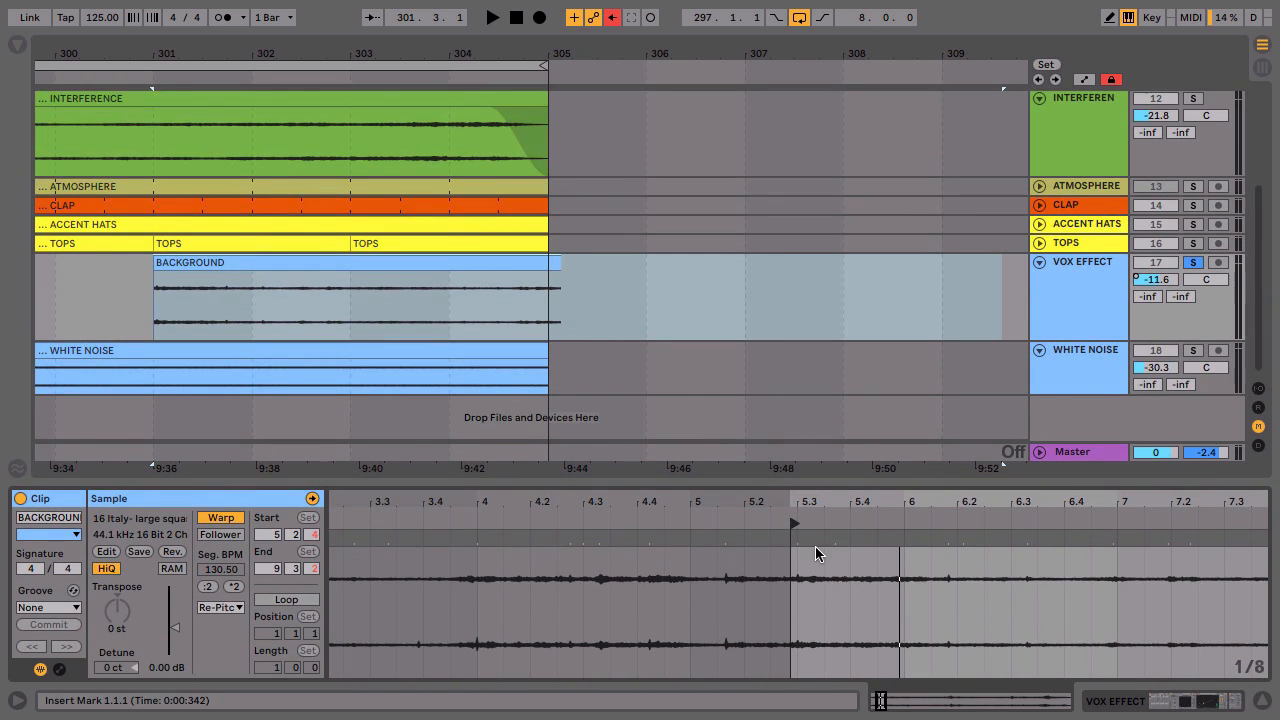
pyautogui.press('space')
pyautogui.press('space')
pyautogui.moveTo(556, 262); pyautogui.dragTo(212, 282)
pyautogui.hscroll(-5, 211, 274)
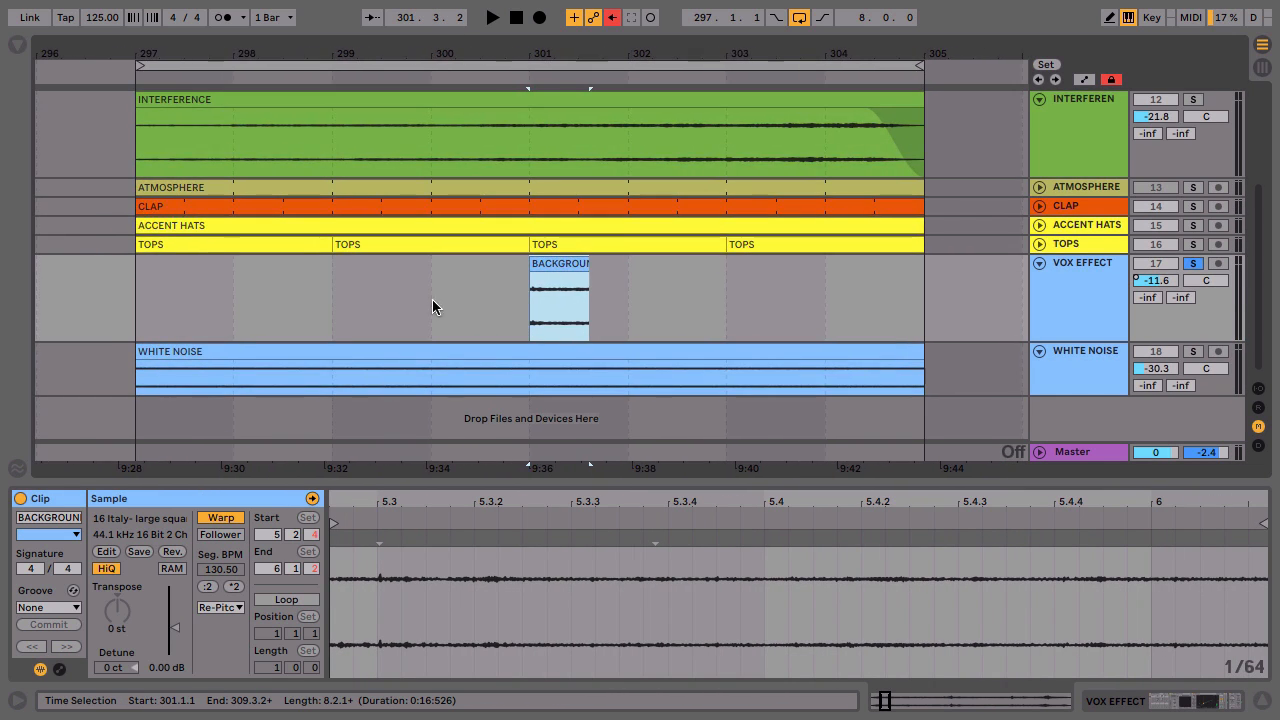
# - Turn on the BACKGROUND RACK effects on the VOX EFFECT track and re-enable the track's volume automation
pyautogui.click(487, 314)
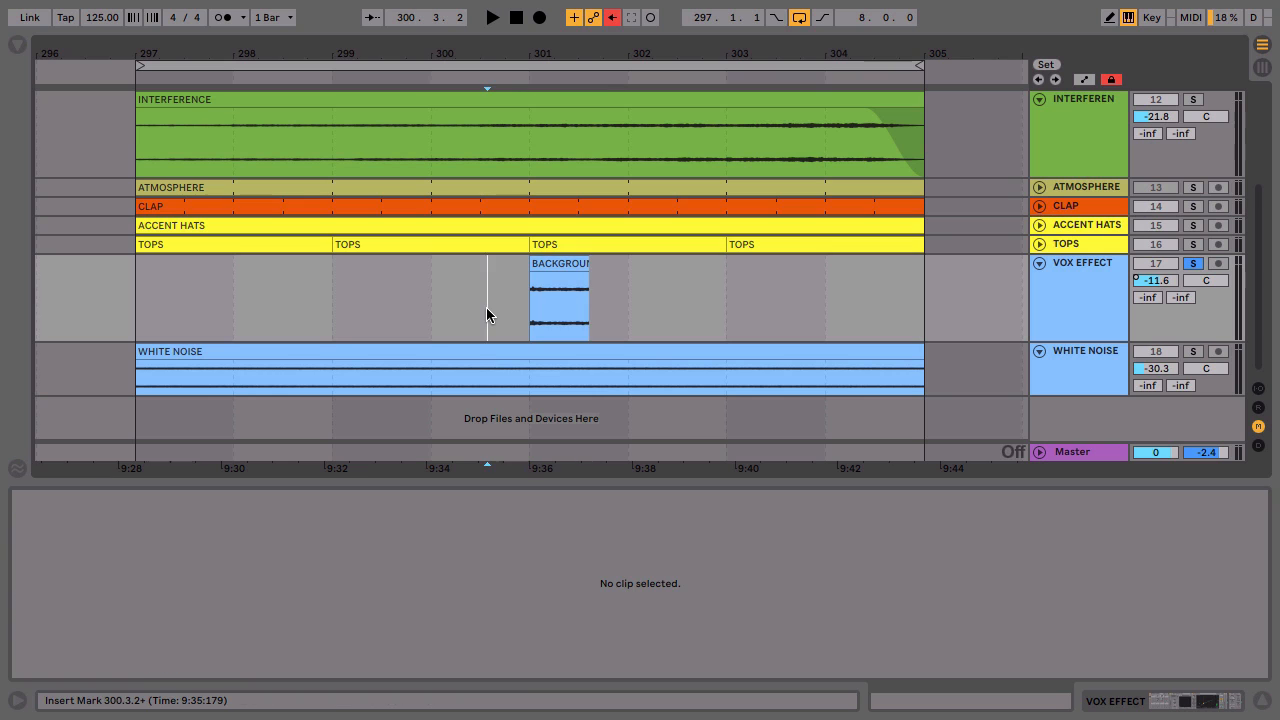
pyautogui.click(569, 262)
pyautogui.click(1065, 277)
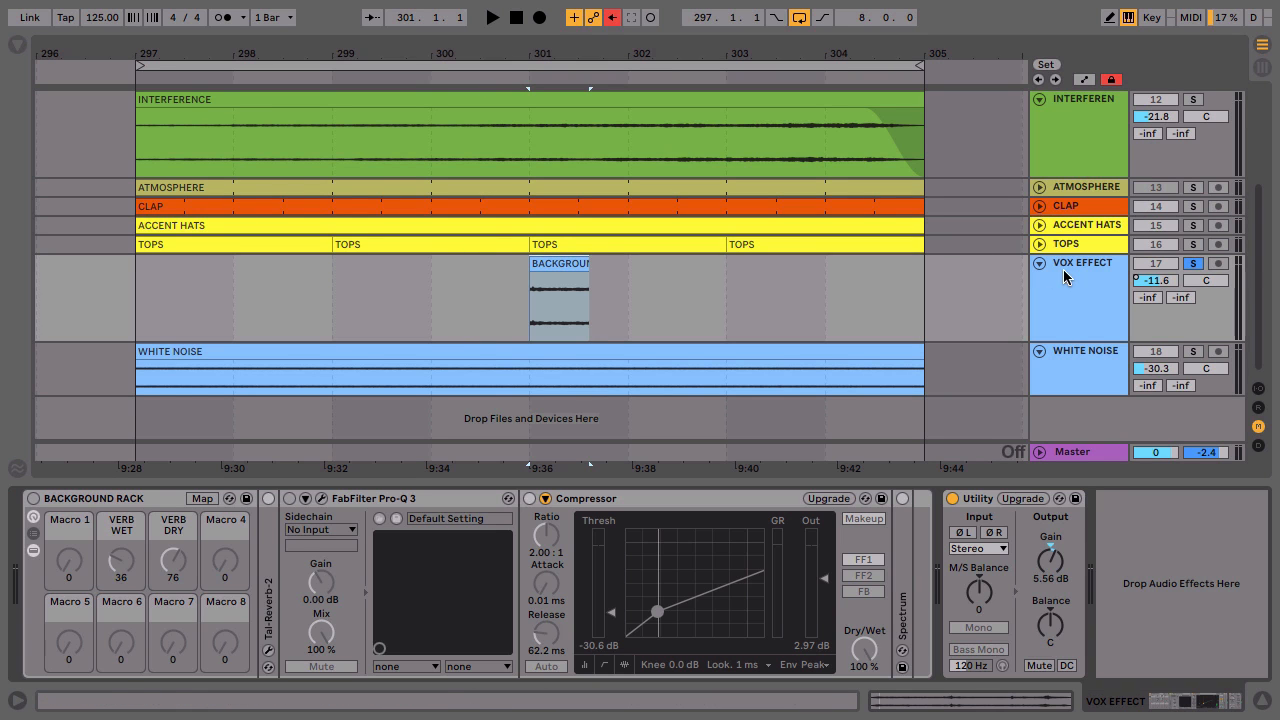
pyautogui.click(38, 499)
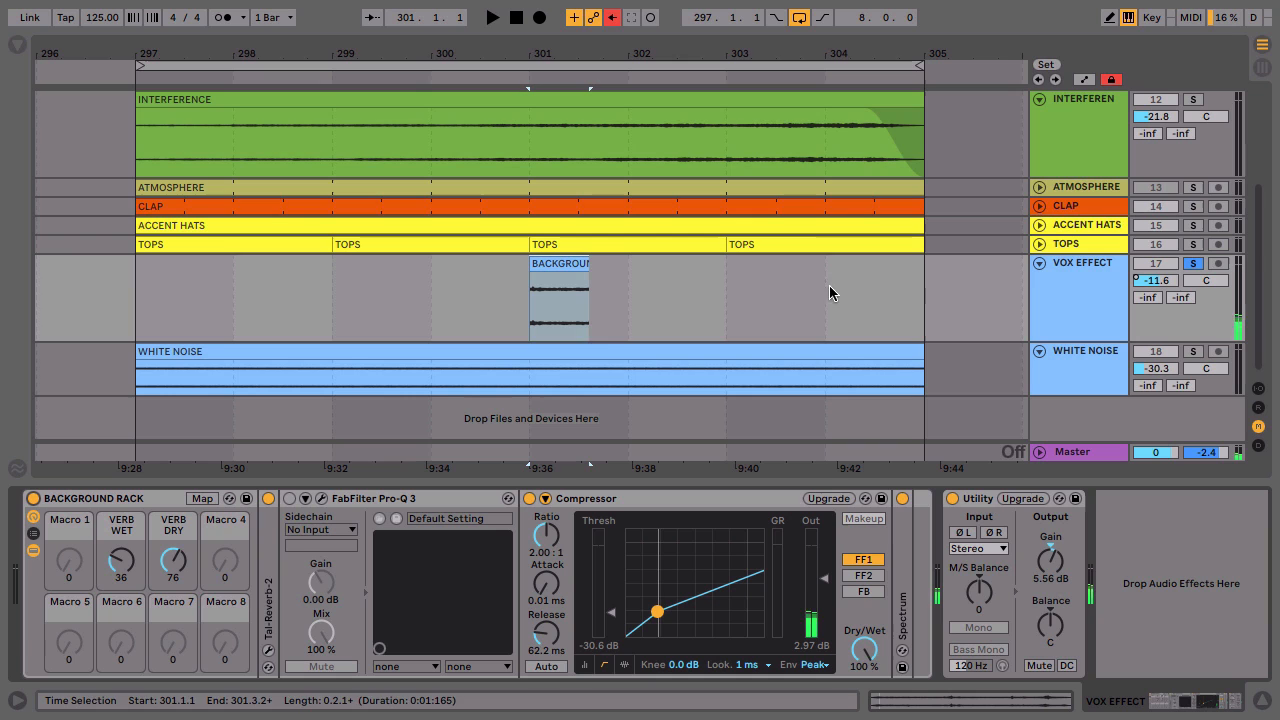
pyautogui.rightClick(1166, 284)
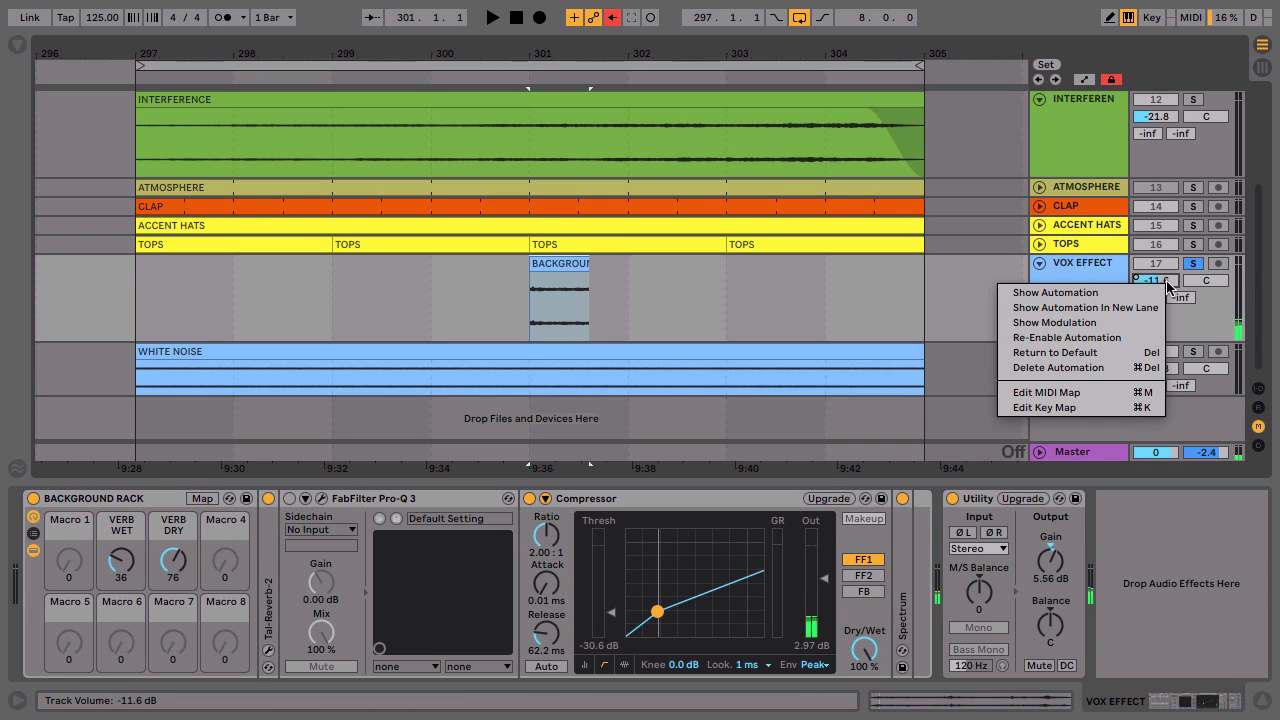
pyautogui.click(1066, 337)
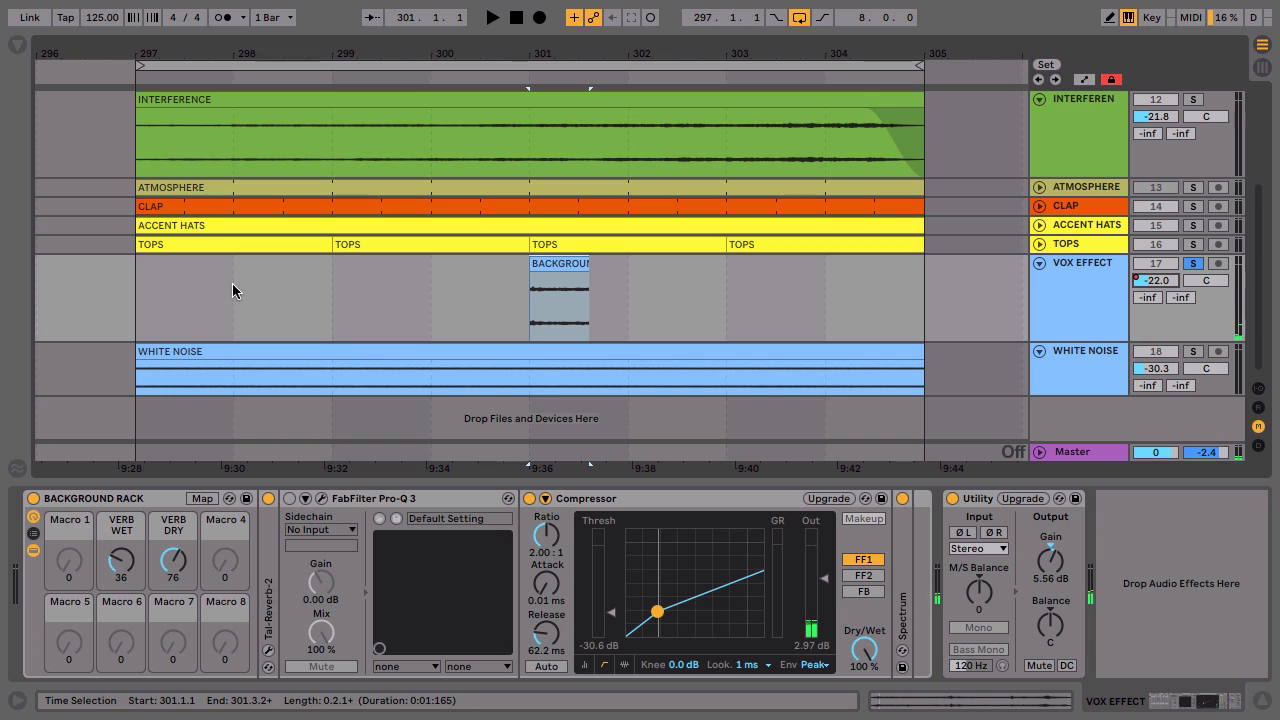
# - Play the arrangement from 299.3.2 and unsolo the VOX EFFECT track to hear it within the full mix
pyautogui.click(359, 311)
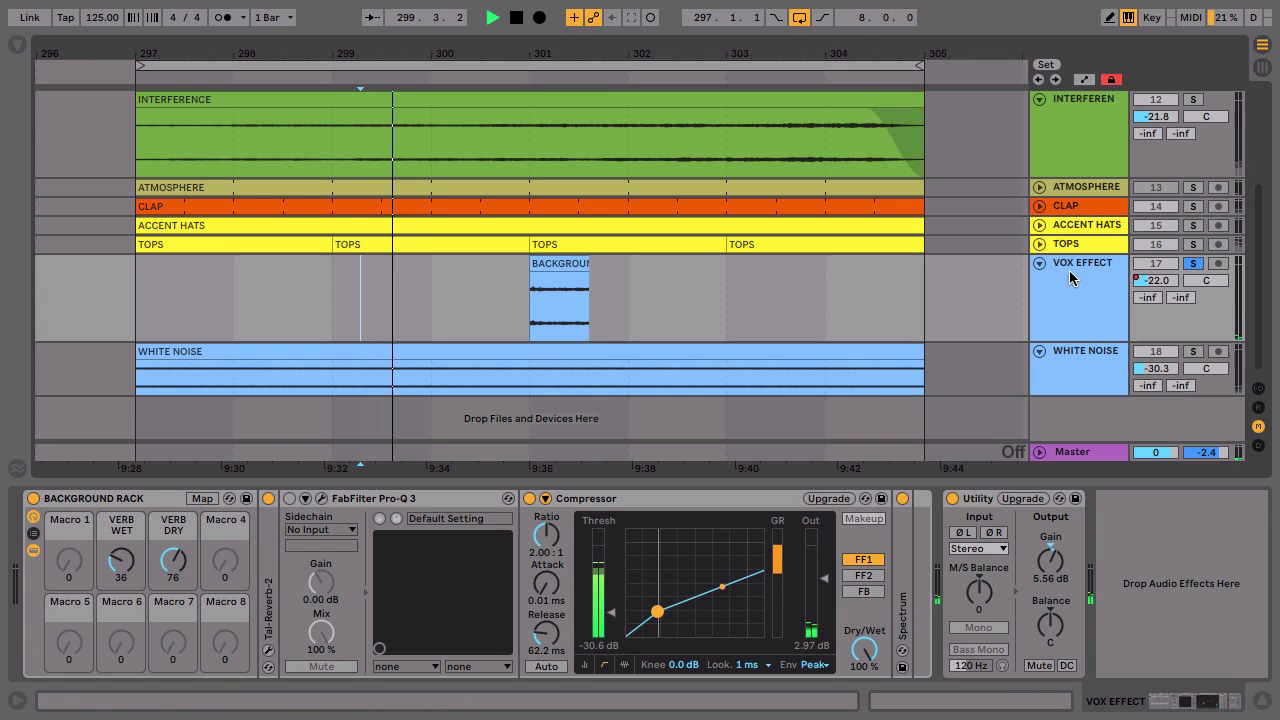
pyautogui.click(1196, 264)
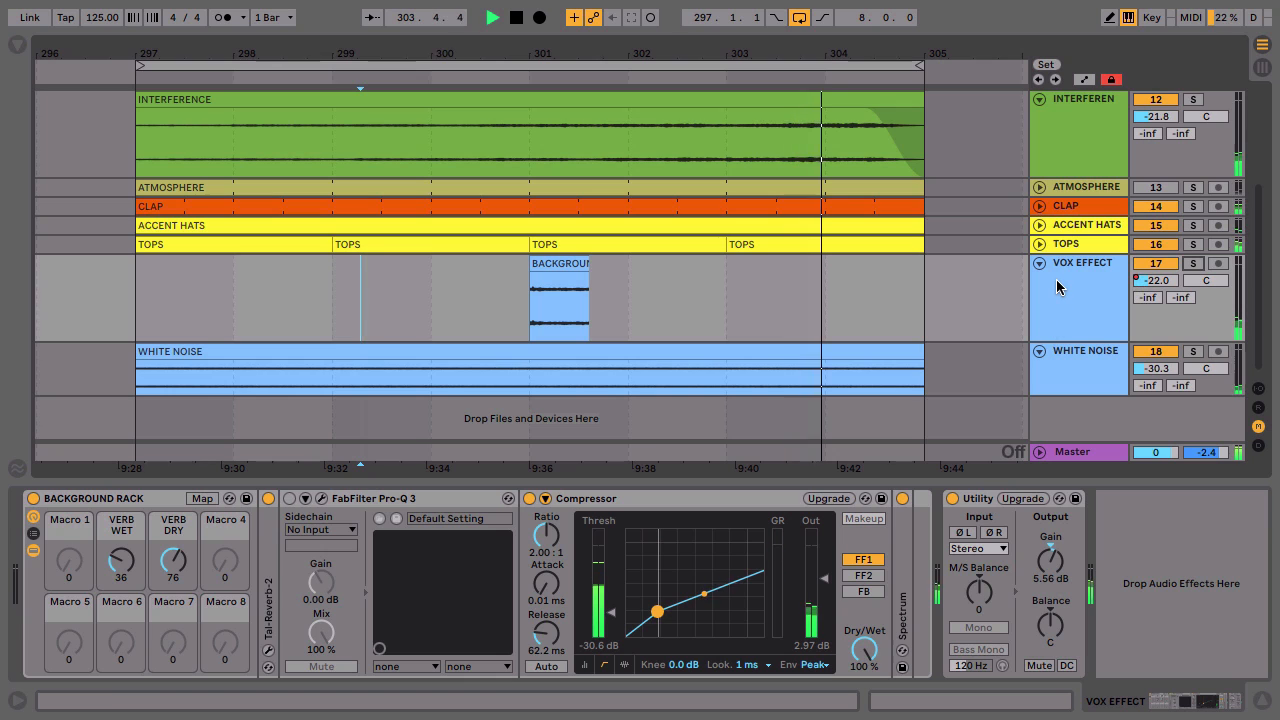
pyautogui.press('space')
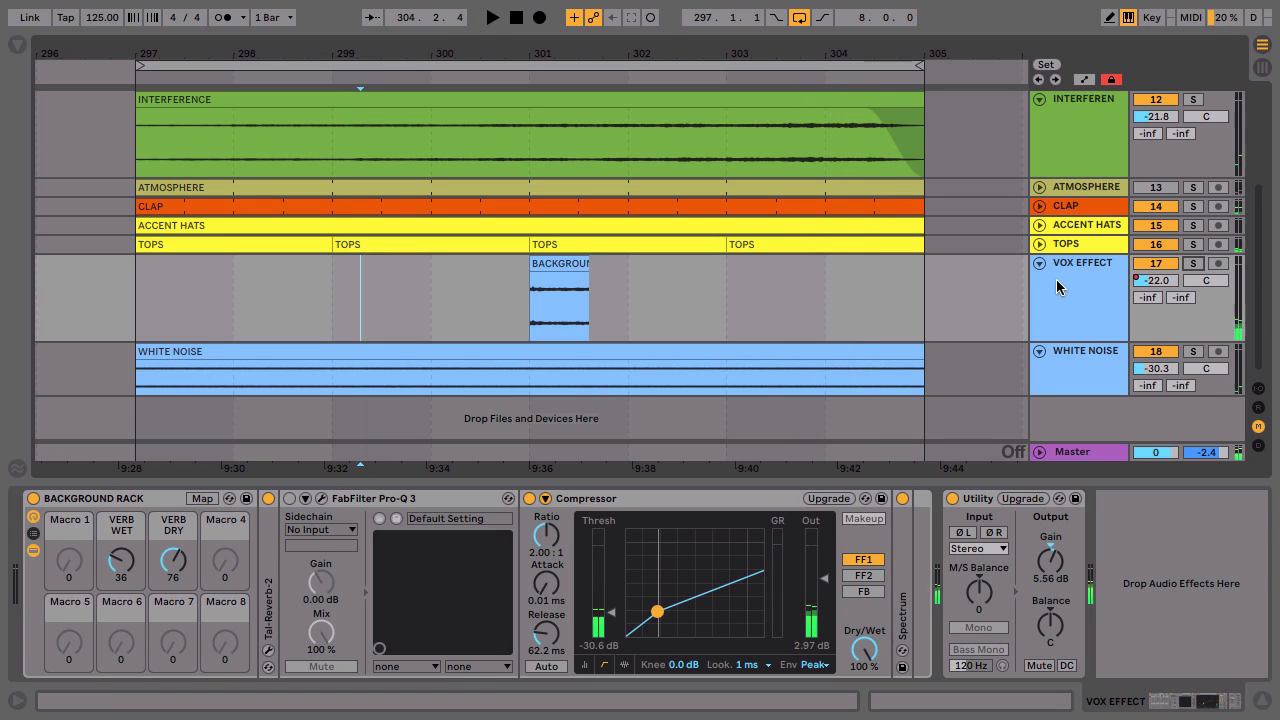
# - Undo the recent edits until the BACKGROUND clip again spans bars 301 to 305, and turn the BACKGROUND RACK back on
pyautogui.press('super+z')
pyautogui.press('super+z')
pyautogui.press('super+z')
pyautogui.press('super+z')
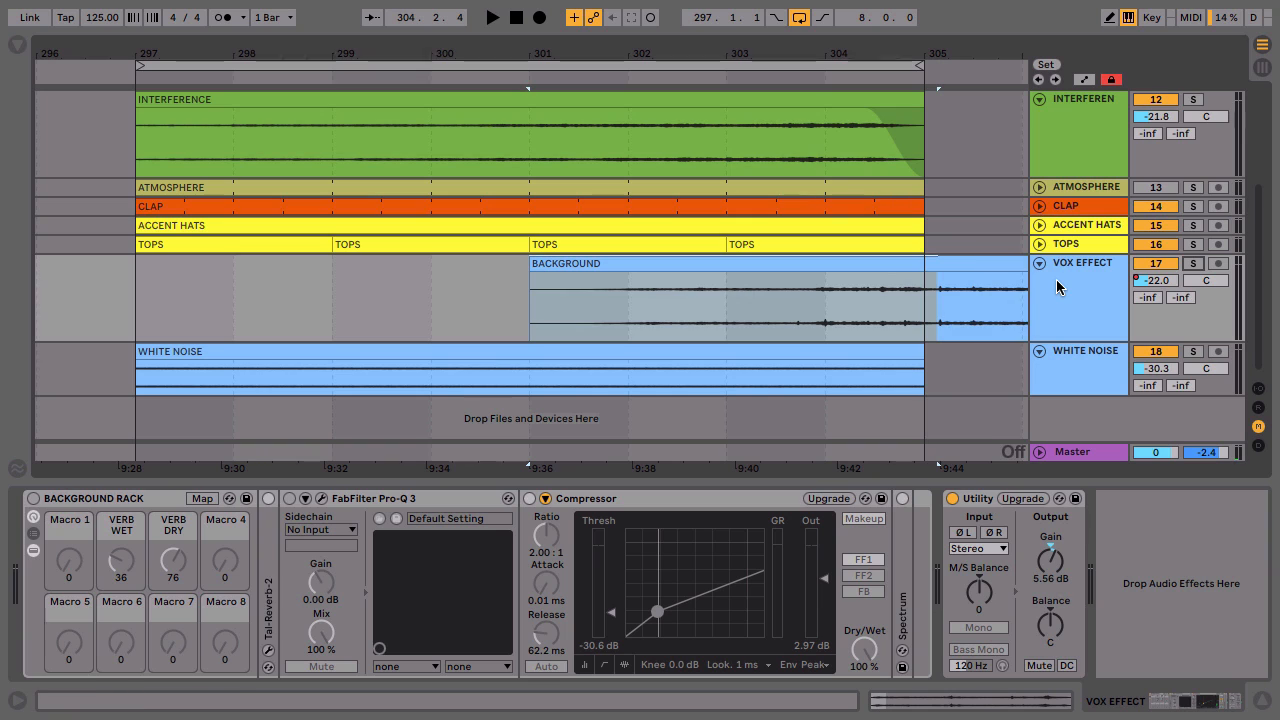
pyautogui.press('super+z')
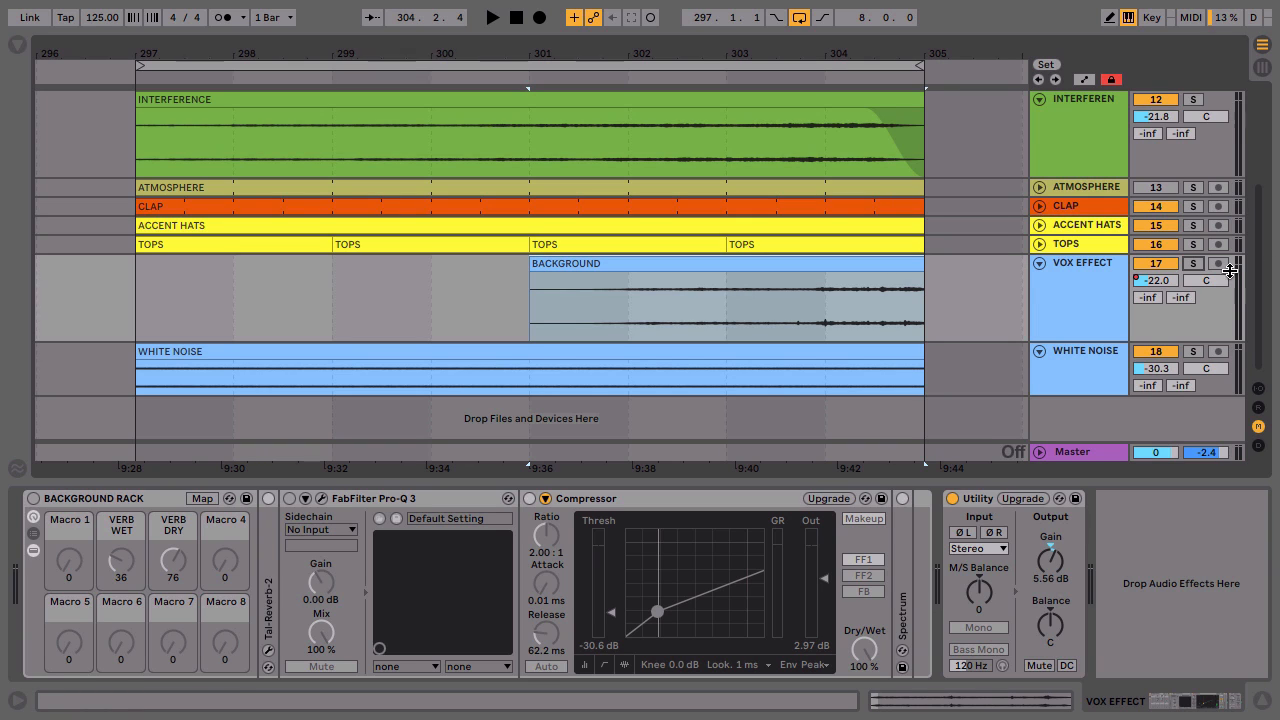
pyautogui.click(33, 498)
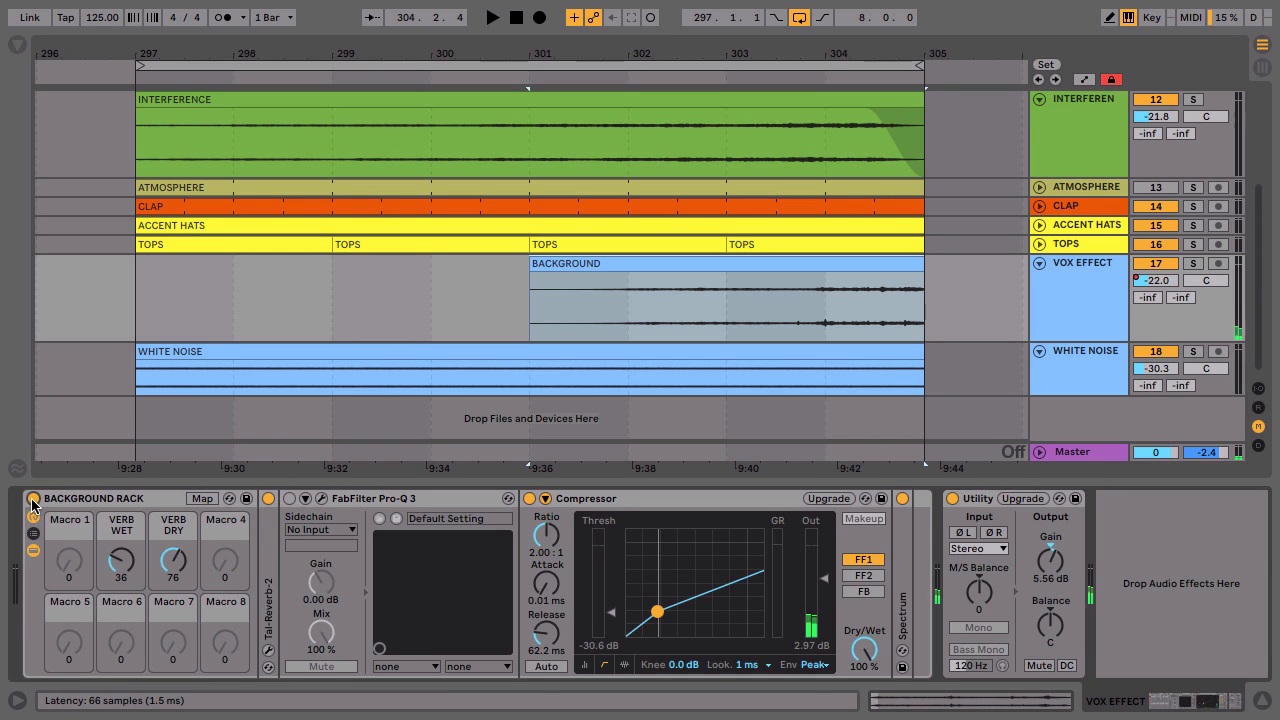
# - Examine the Tal-Reverb-2 settings on the VOX EFFECT track, including room size and dry and wet levels
pyautogui.click(268, 652)
pyautogui.moveTo(676, 268); pyautogui.dragTo(376, 145)
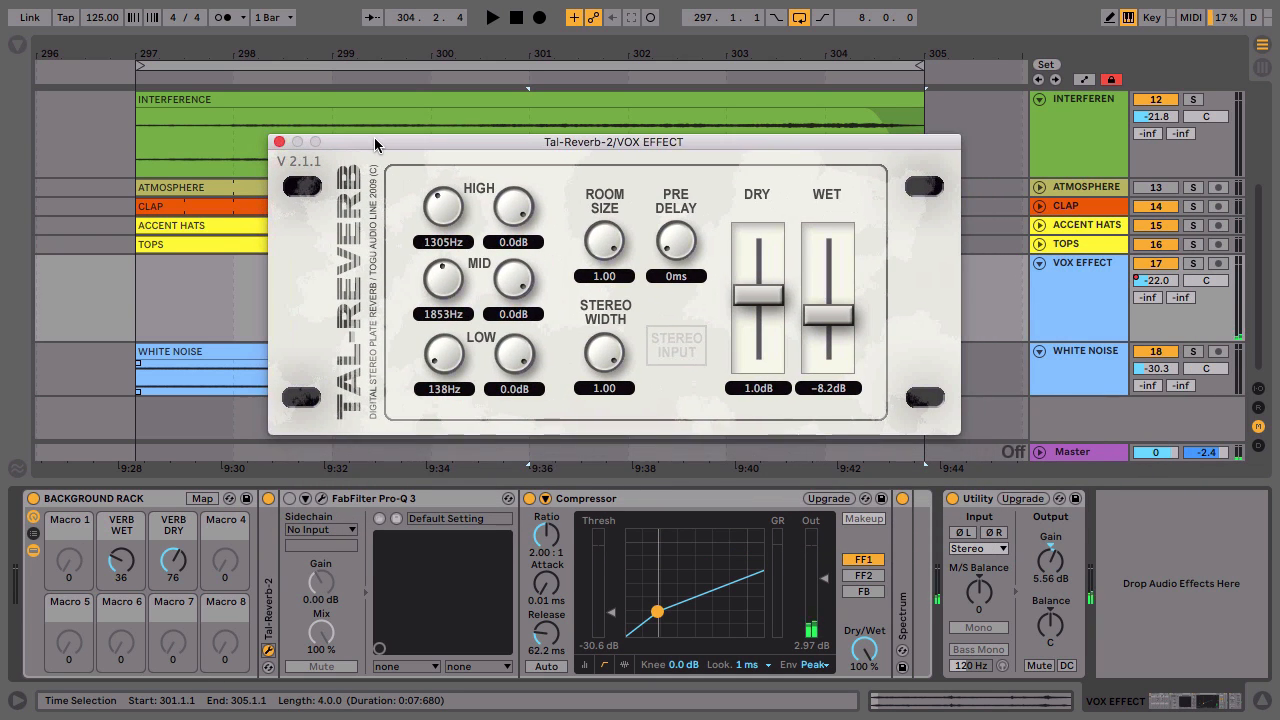
pyautogui.click(280, 144)
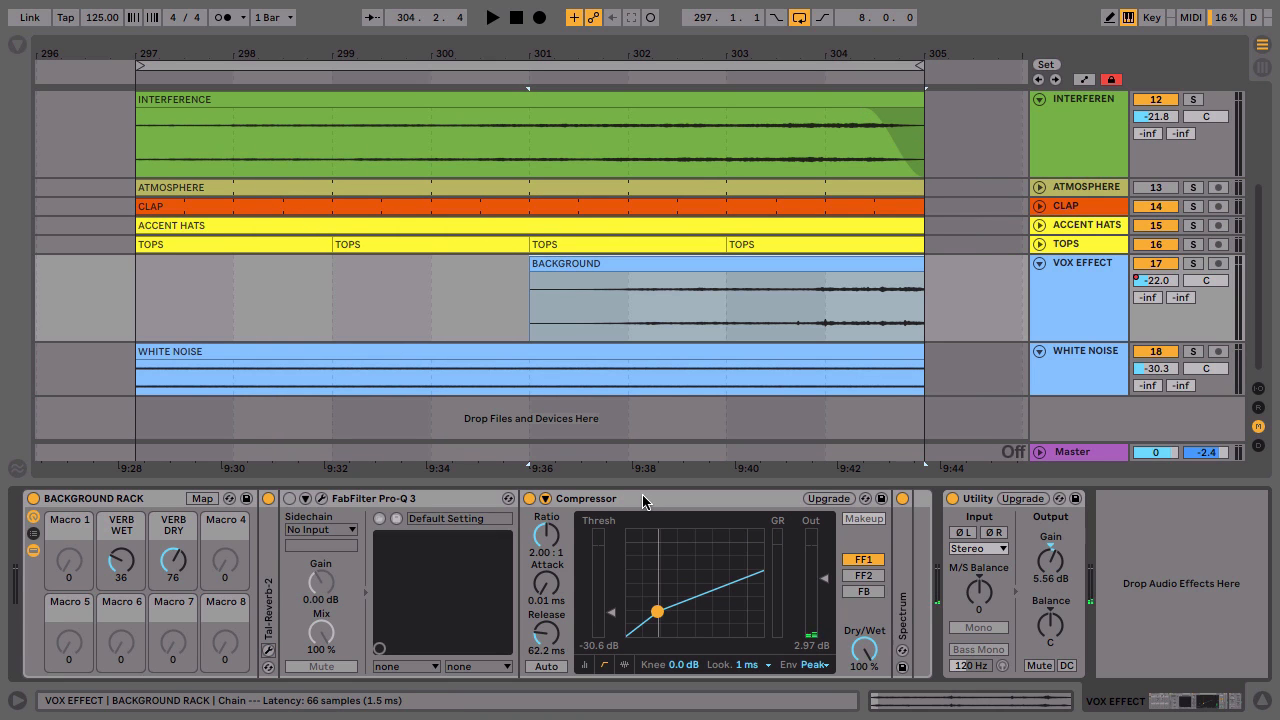
# - Play the BACKGROUND clip from 301.4.3 to check the gain reduction of the VOX EFFECT Compressor
pyautogui.click(621, 320)
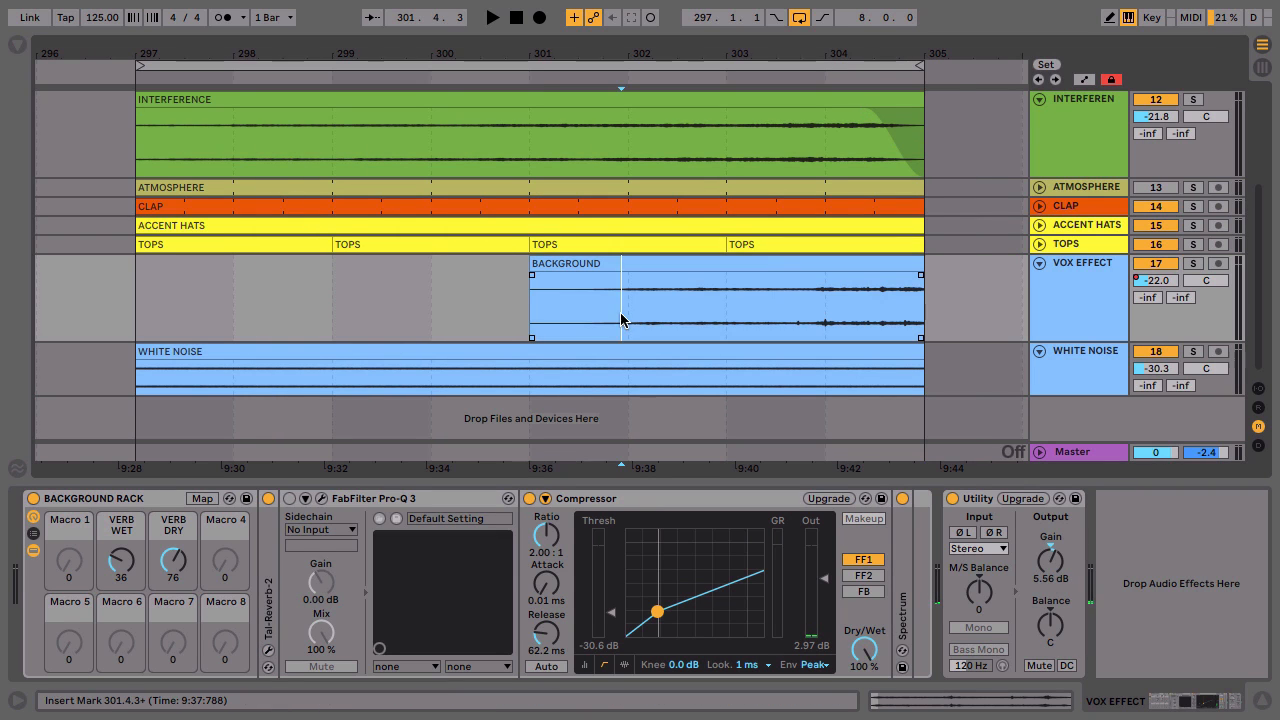
pyautogui.press('space')
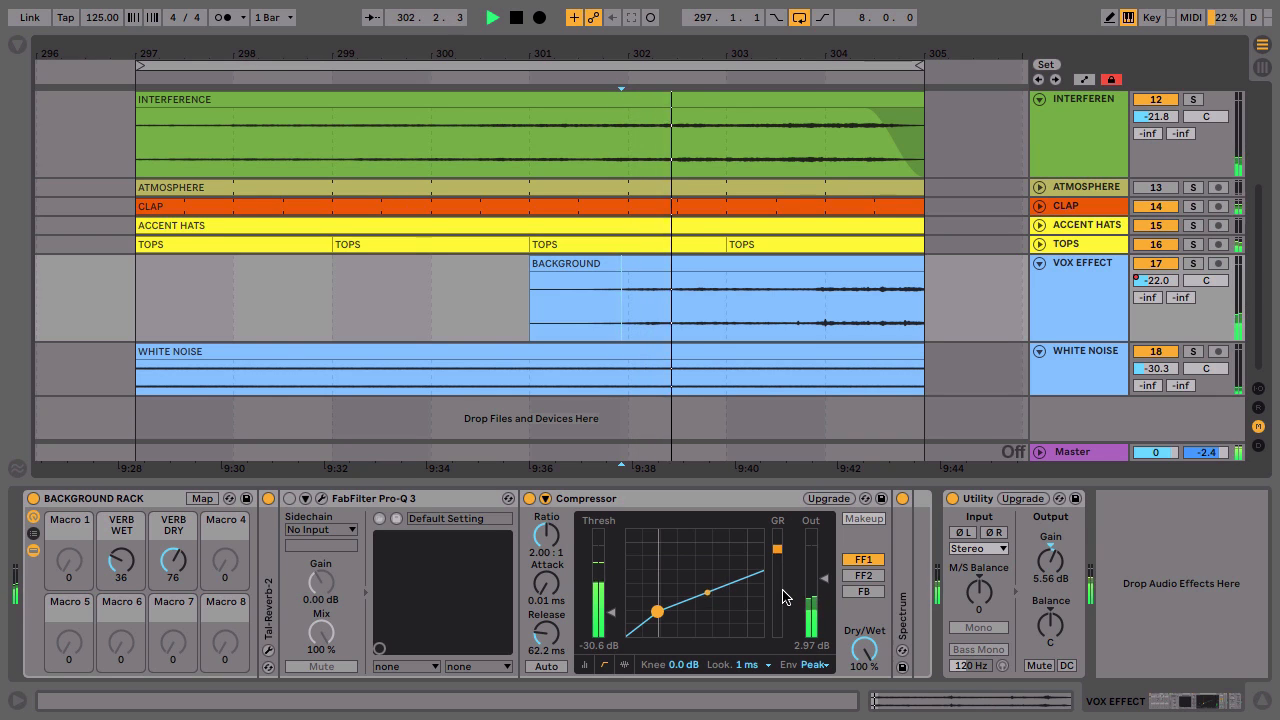
pyautogui.press('space')
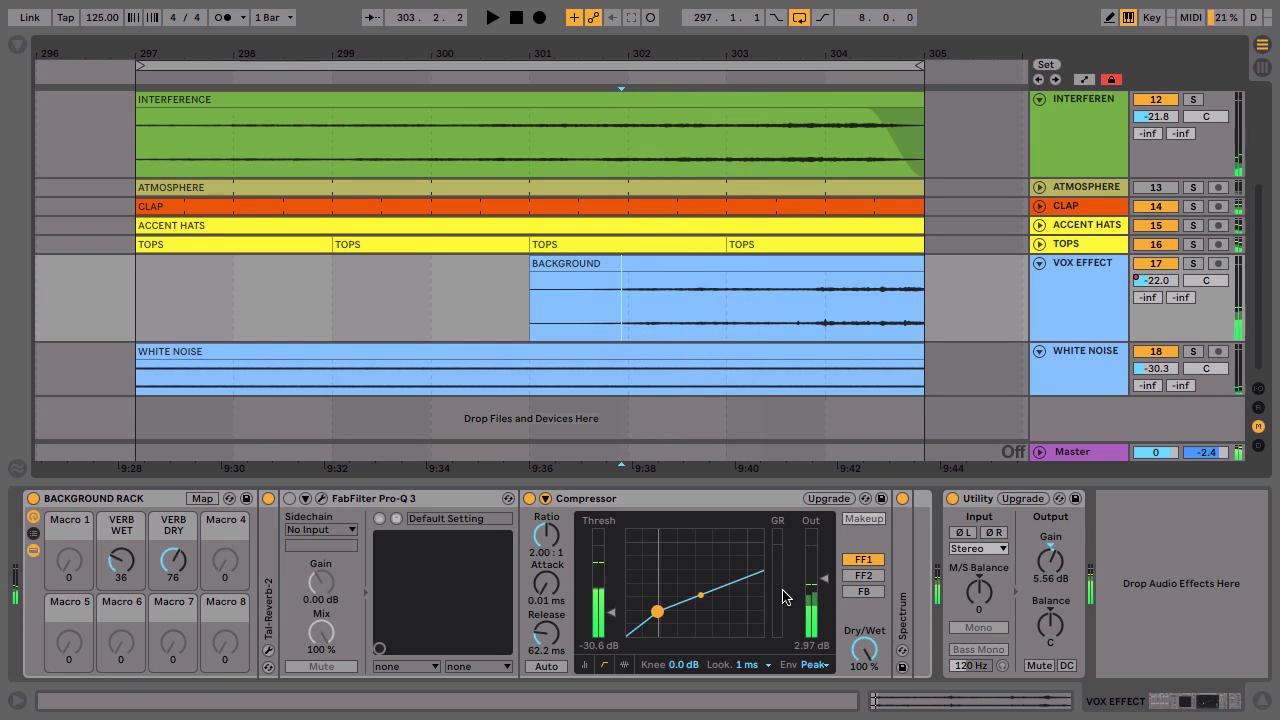
# - Examine the Low Cut filter in the VOX EFFECT track's FabFilter Pro-Q 3
pyautogui.click(321, 500)
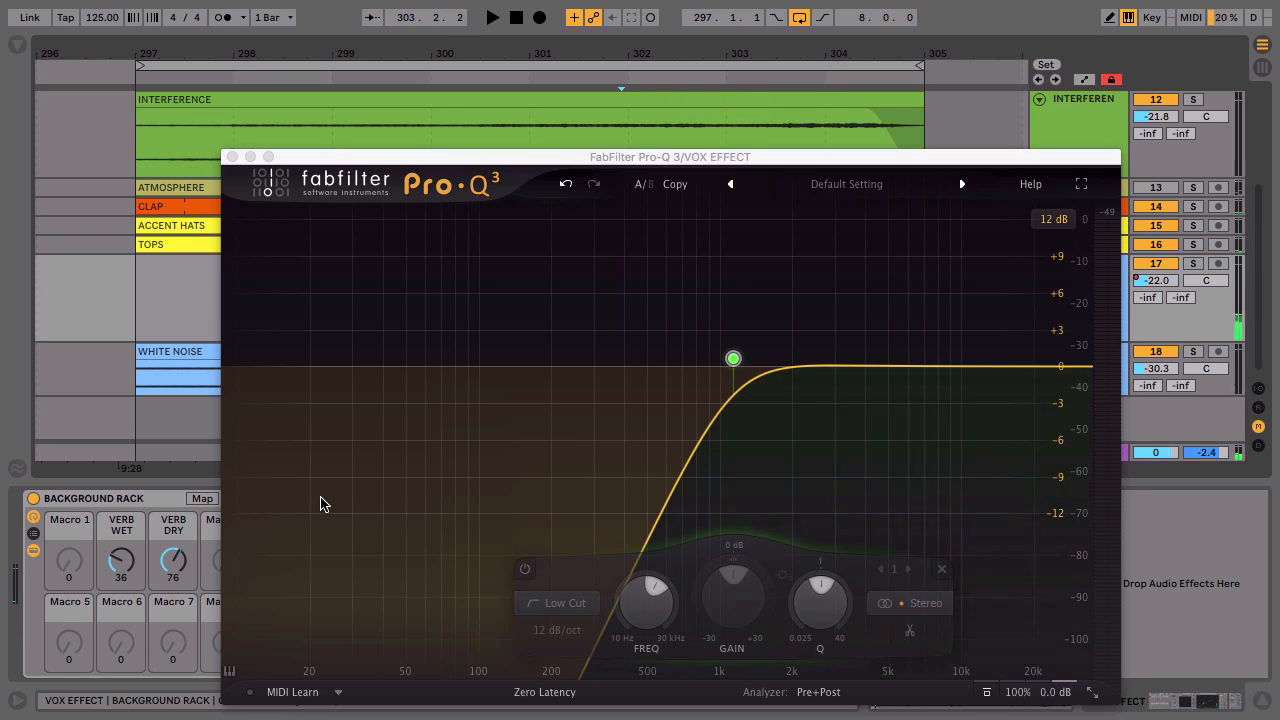
pyautogui.moveTo(510, 158); pyautogui.dragTo(512, 72)
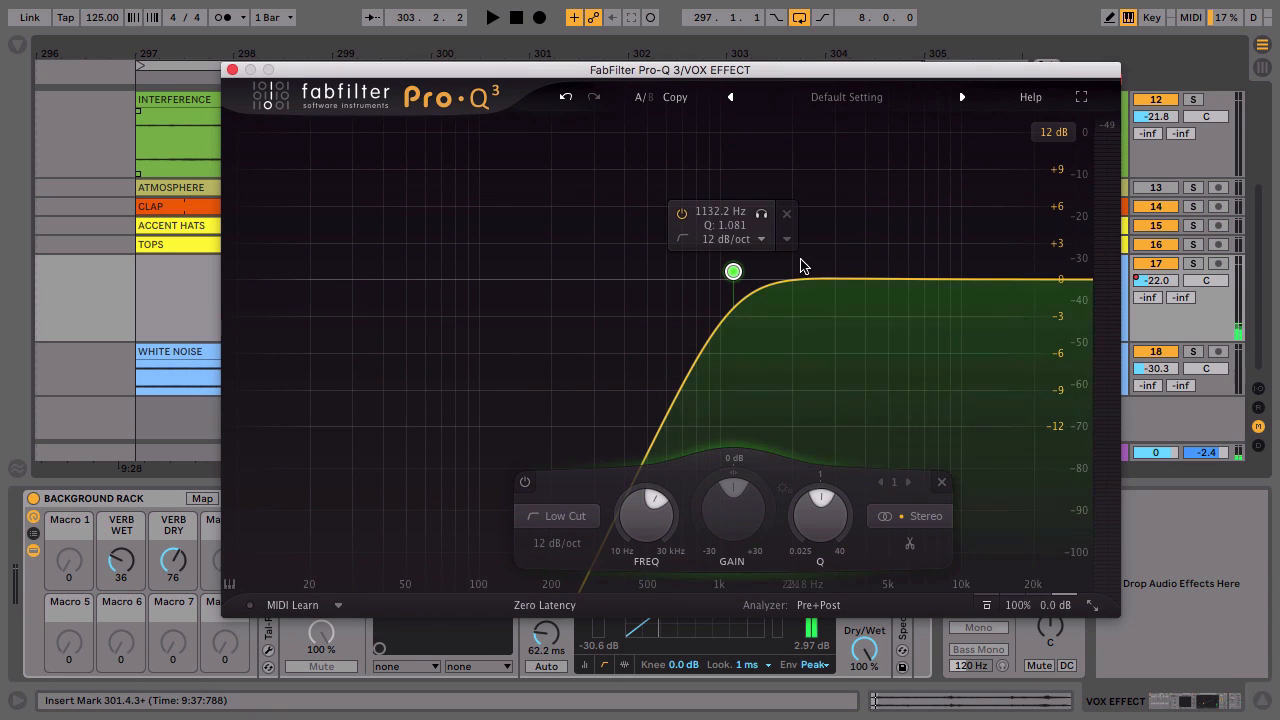
pyautogui.click(232, 71)
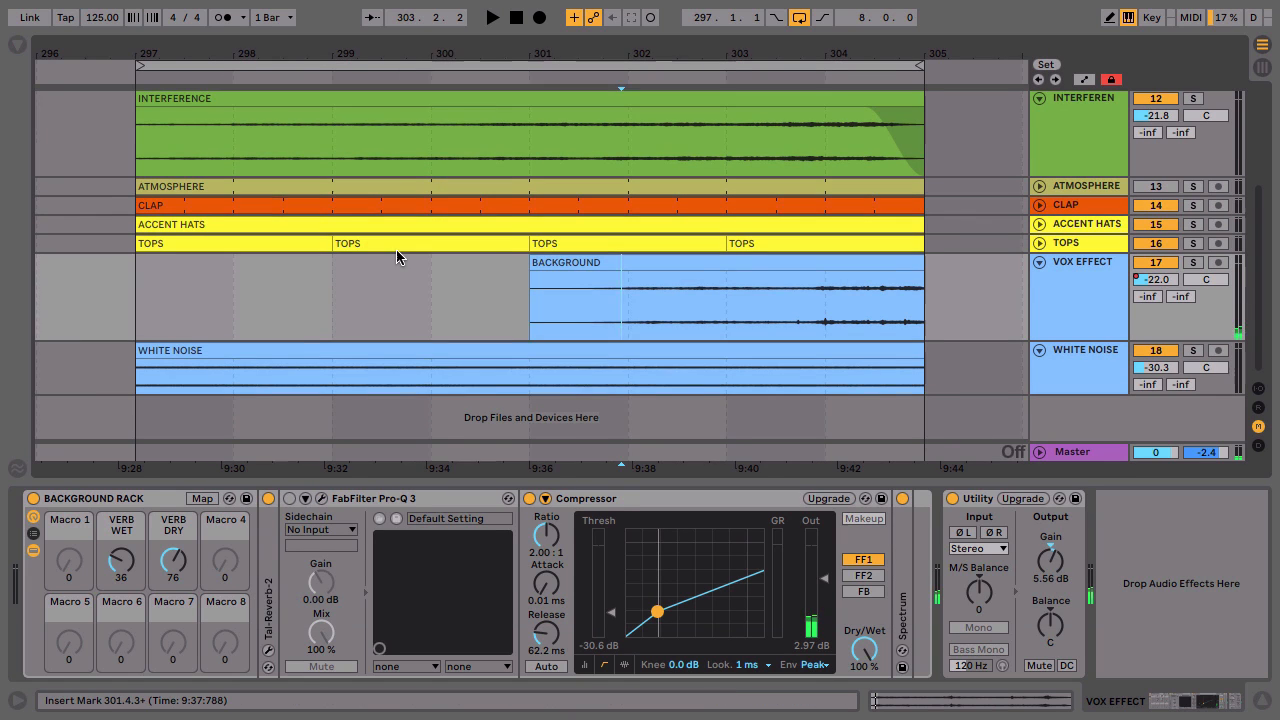
pyautogui.click(1070, 309)
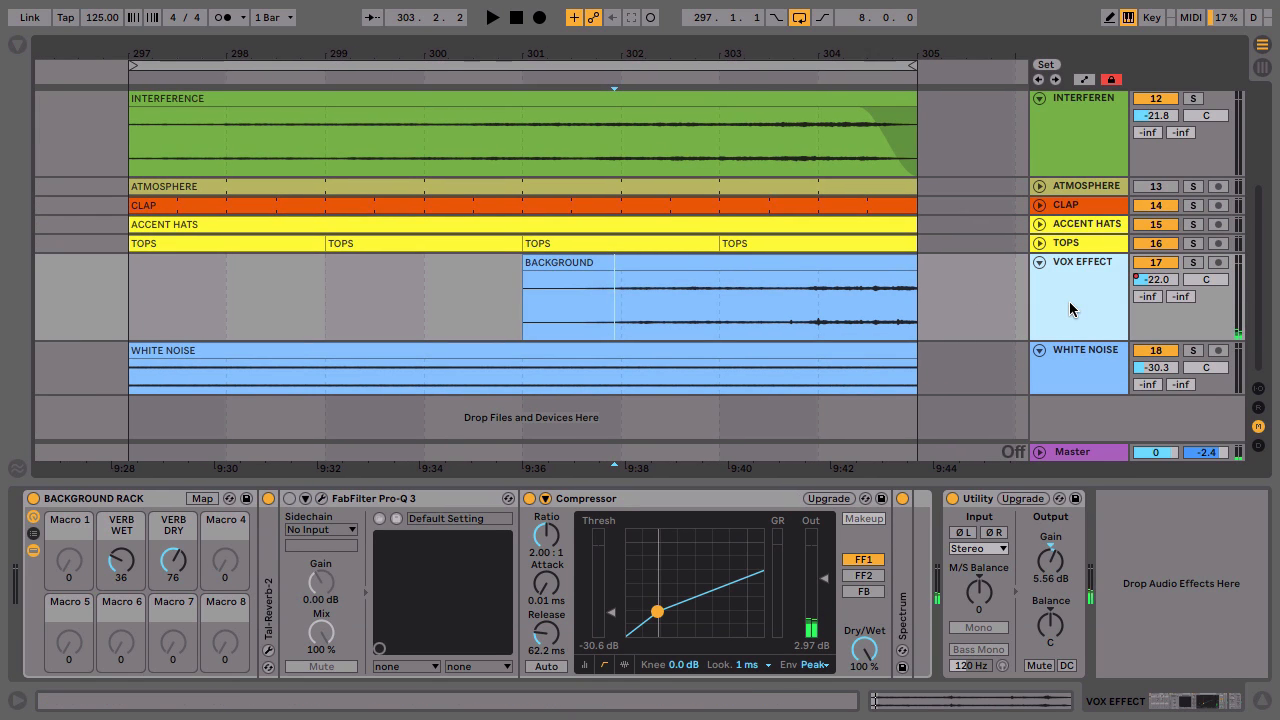
# - Solo the WHITE NOISE track, listen to it from bar 297 at -10.0 dB and return its volume to -30.3 dB
pyautogui.click(1193, 350)
pyautogui.click(420, 348)
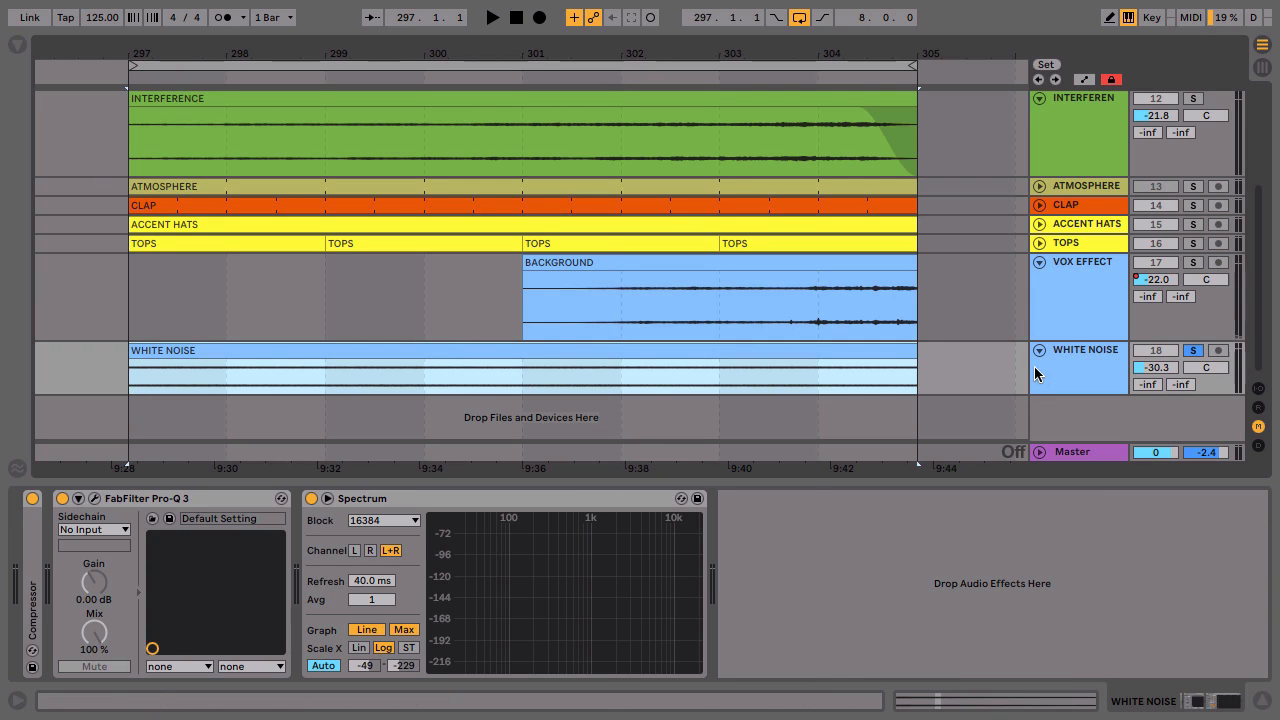
pyautogui.click(1160, 368)
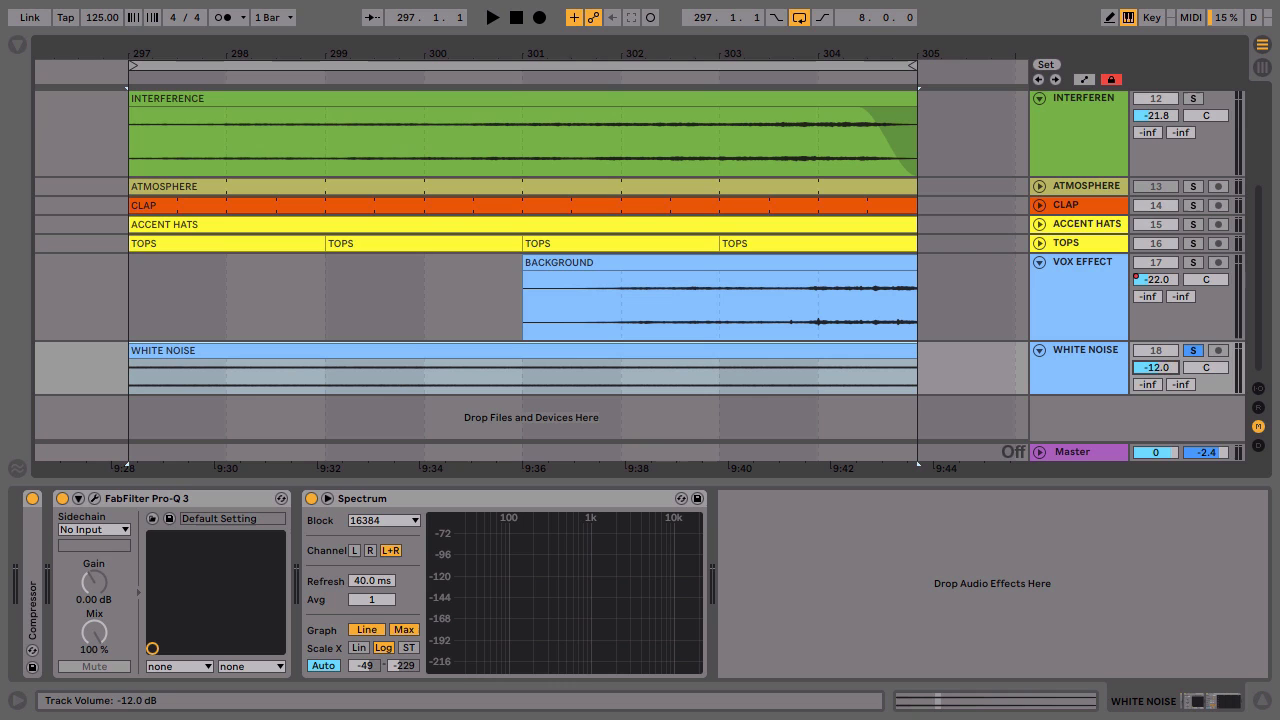
pyautogui.press('space')
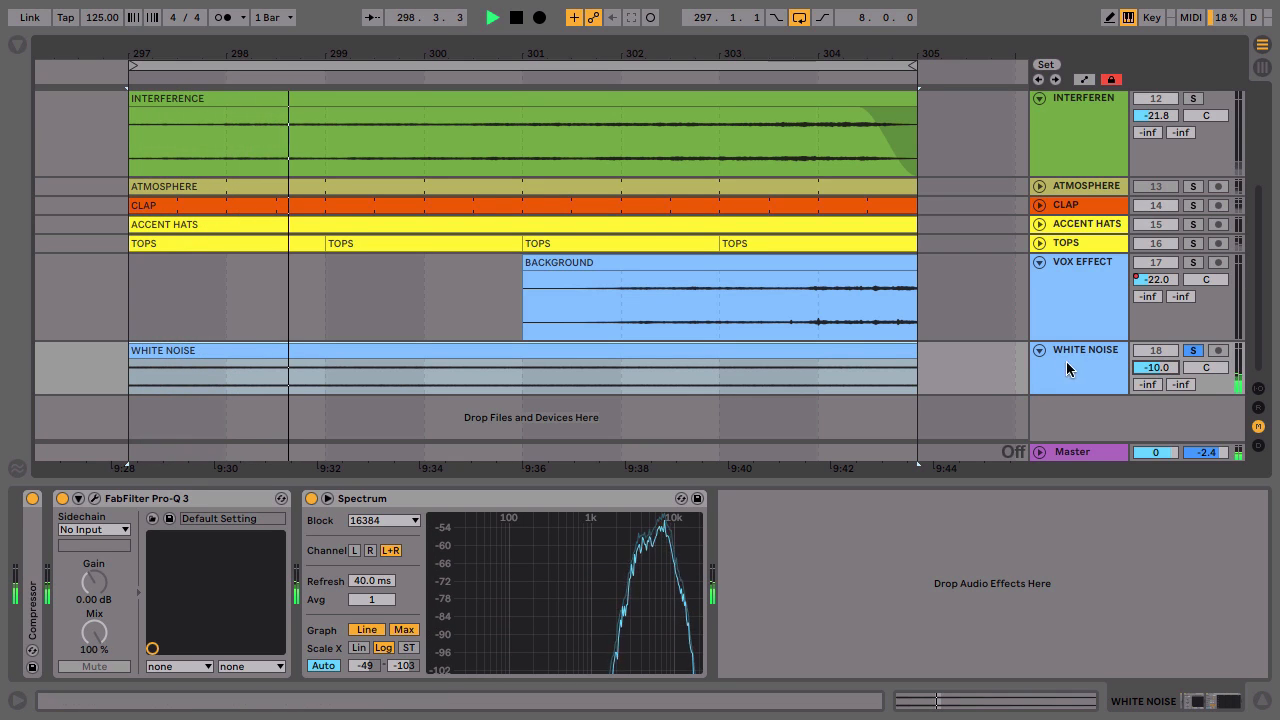
pyautogui.press('space')
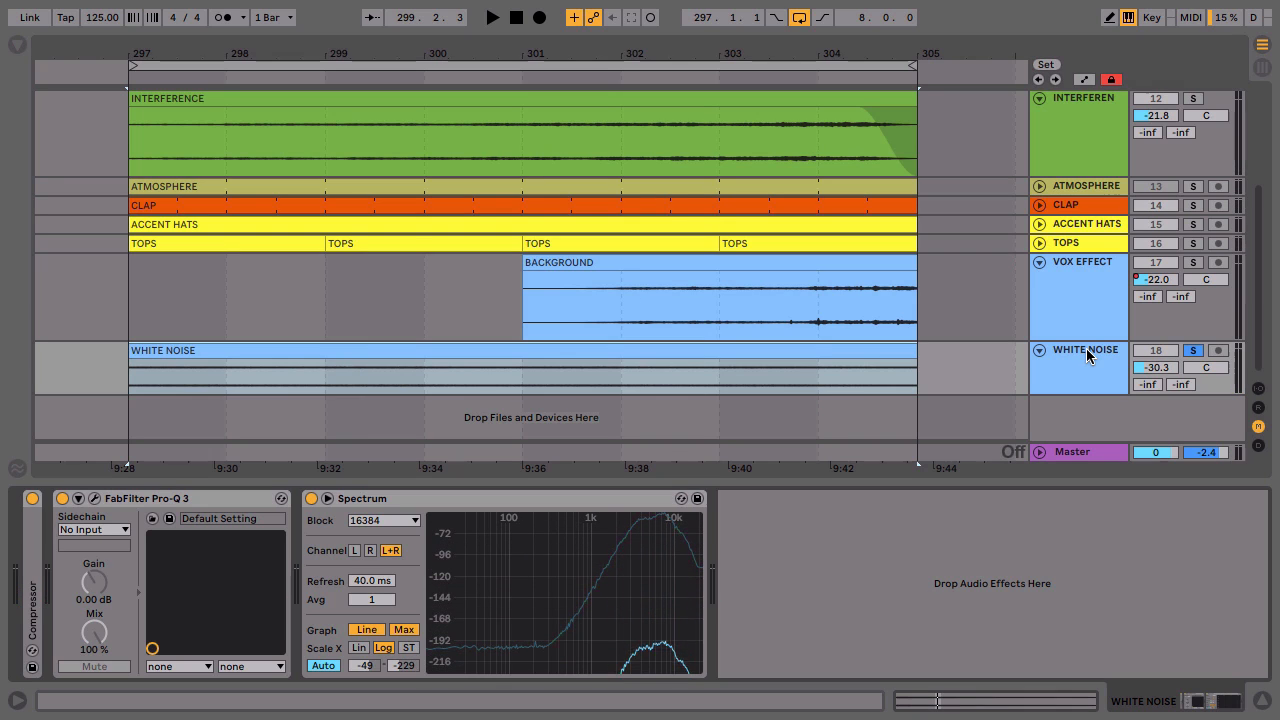
# - Examine the Low Cut filter's frequency and slope in the WHITE NOISE track's FabFilter Pro-Q 3
pyautogui.click(95, 502)
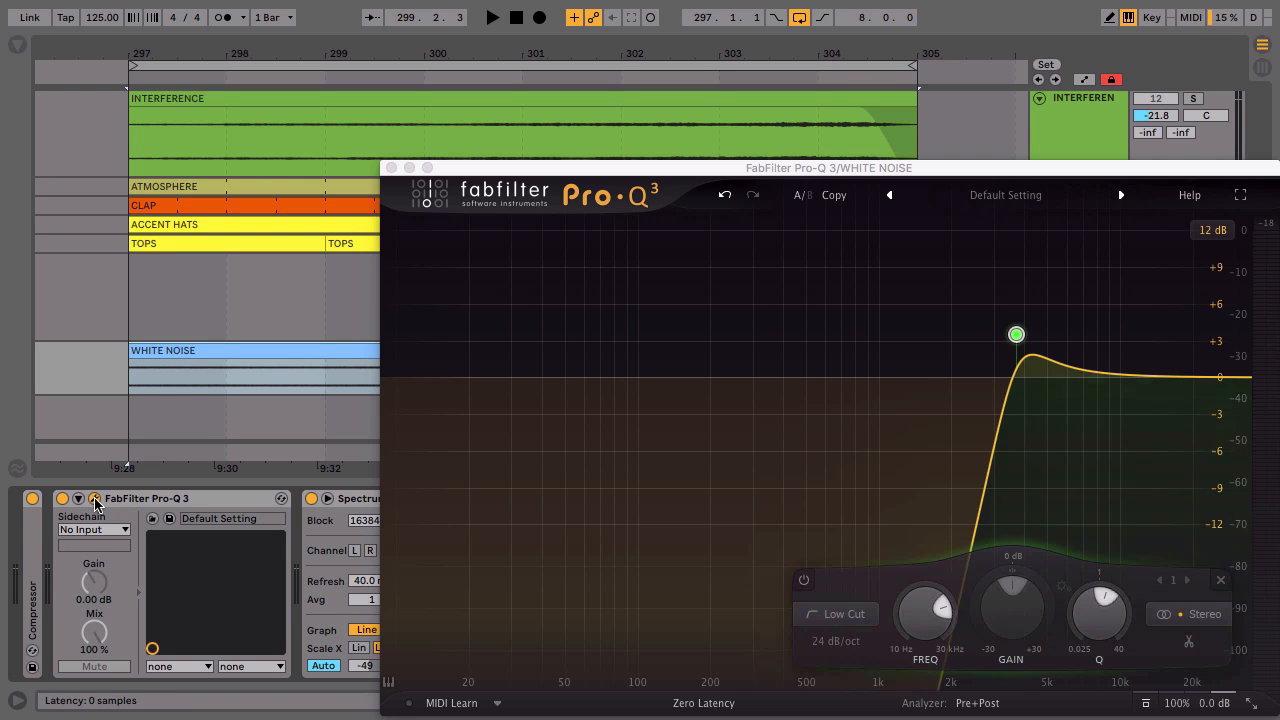
pyautogui.moveTo(555, 163); pyautogui.dragTo(258, 97)
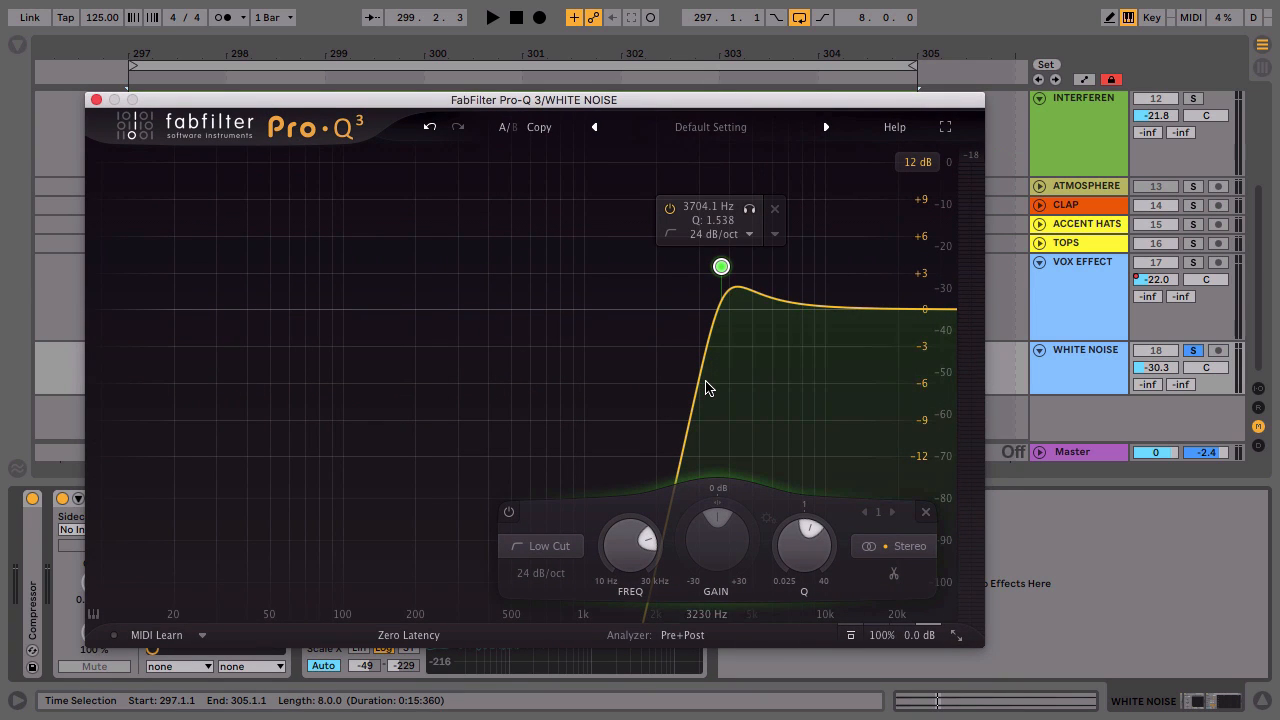
pyautogui.click(96, 101)
# - Unsolo the WHITE NOISE track and play the full mix from bar 297, switching the track off and on to compare
pyautogui.click(1192, 350)
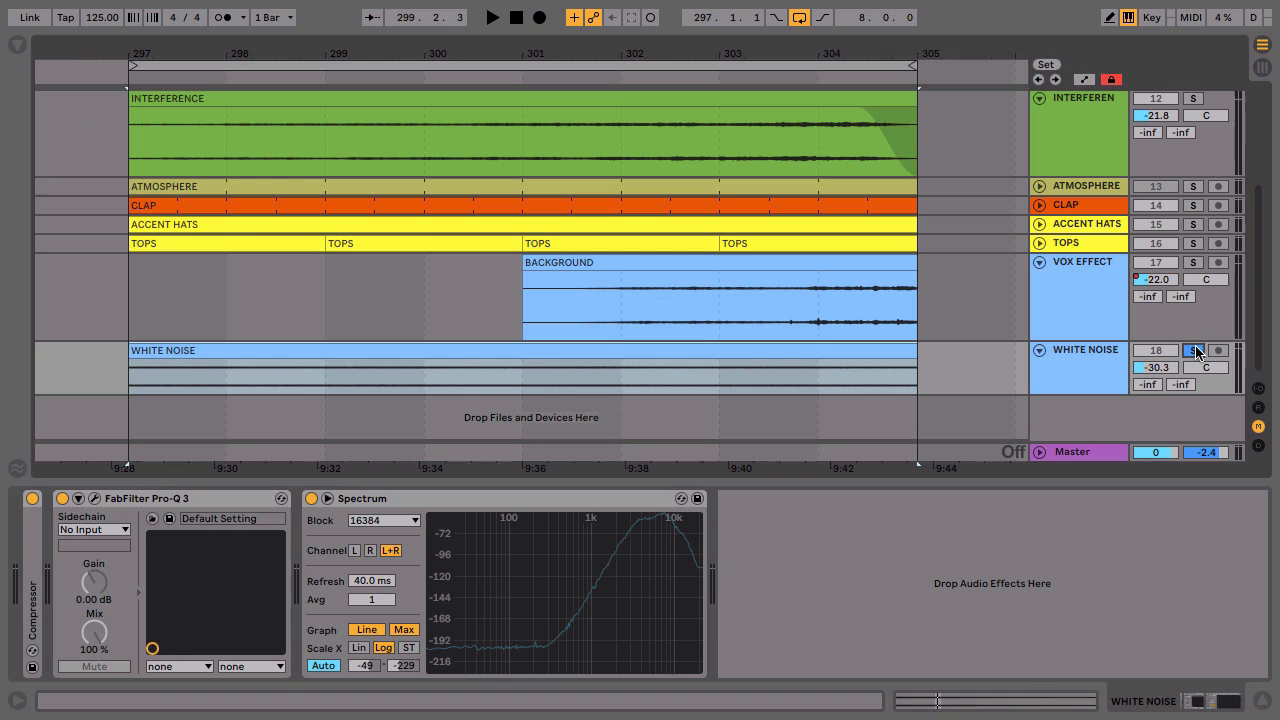
pyautogui.click(218, 351)
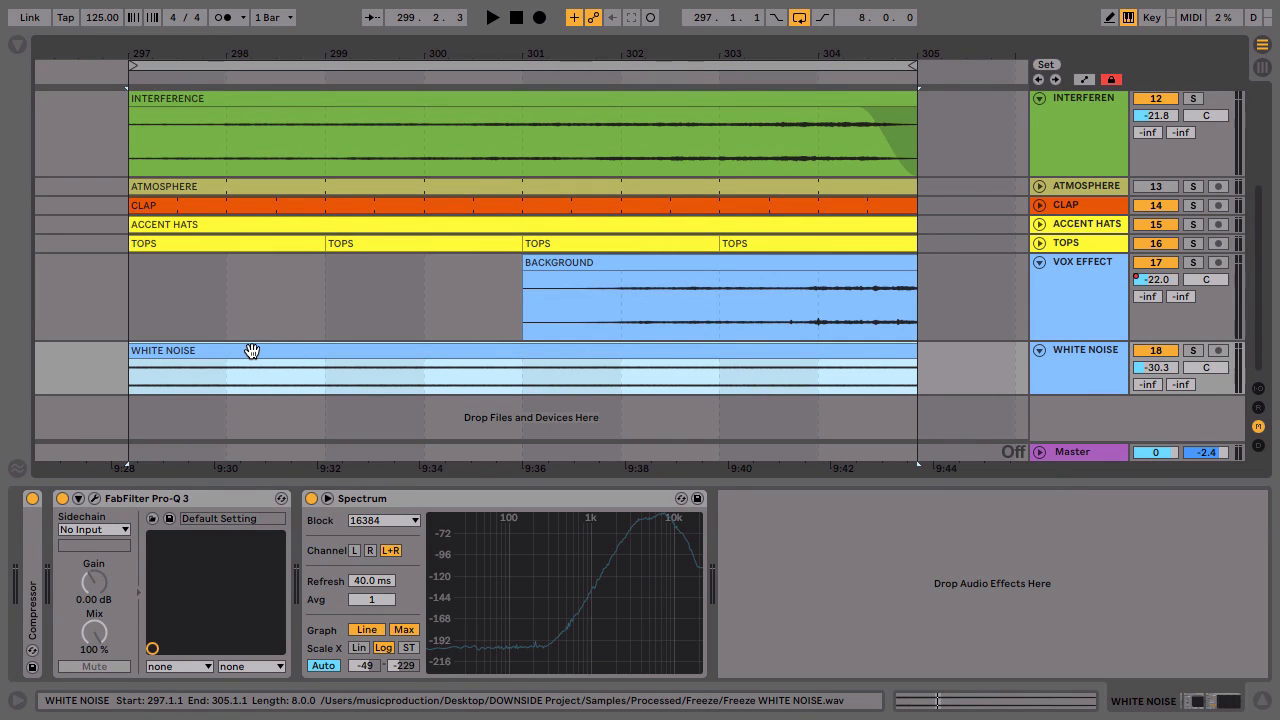
pyautogui.press('space')
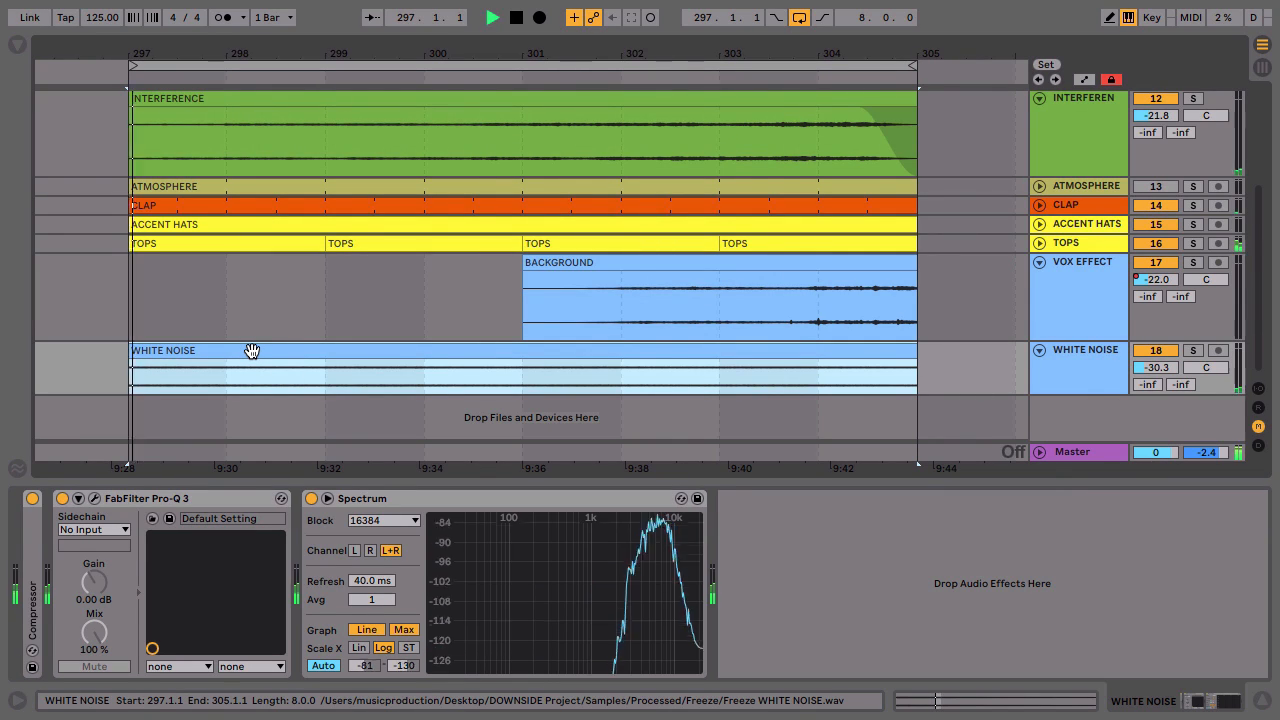
pyautogui.click(1155, 350)
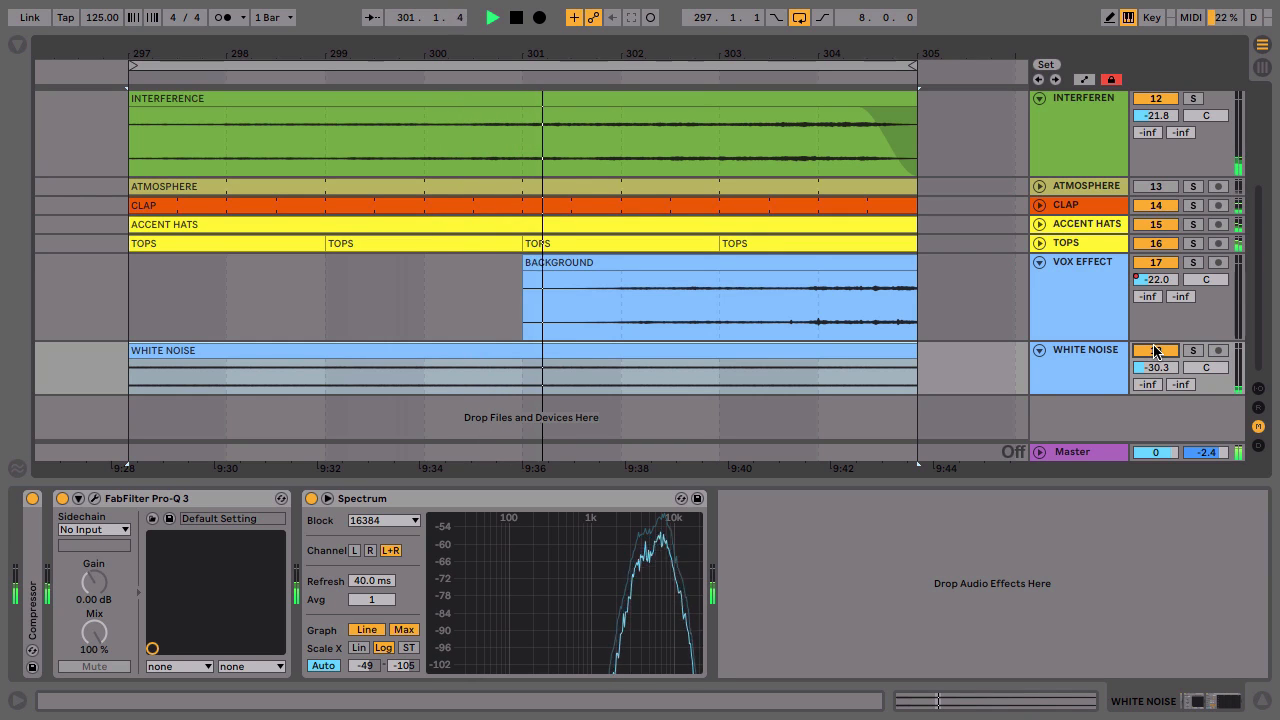
pyautogui.click(1155, 350)
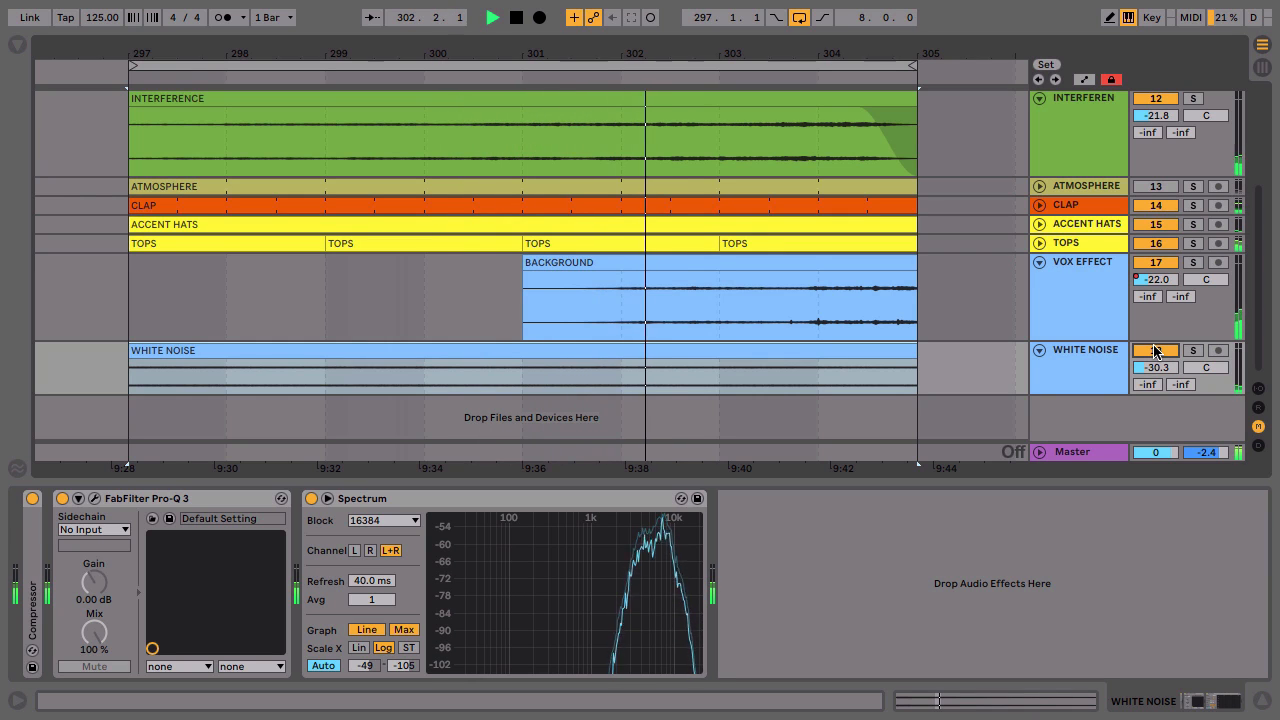
pyautogui.press('space')
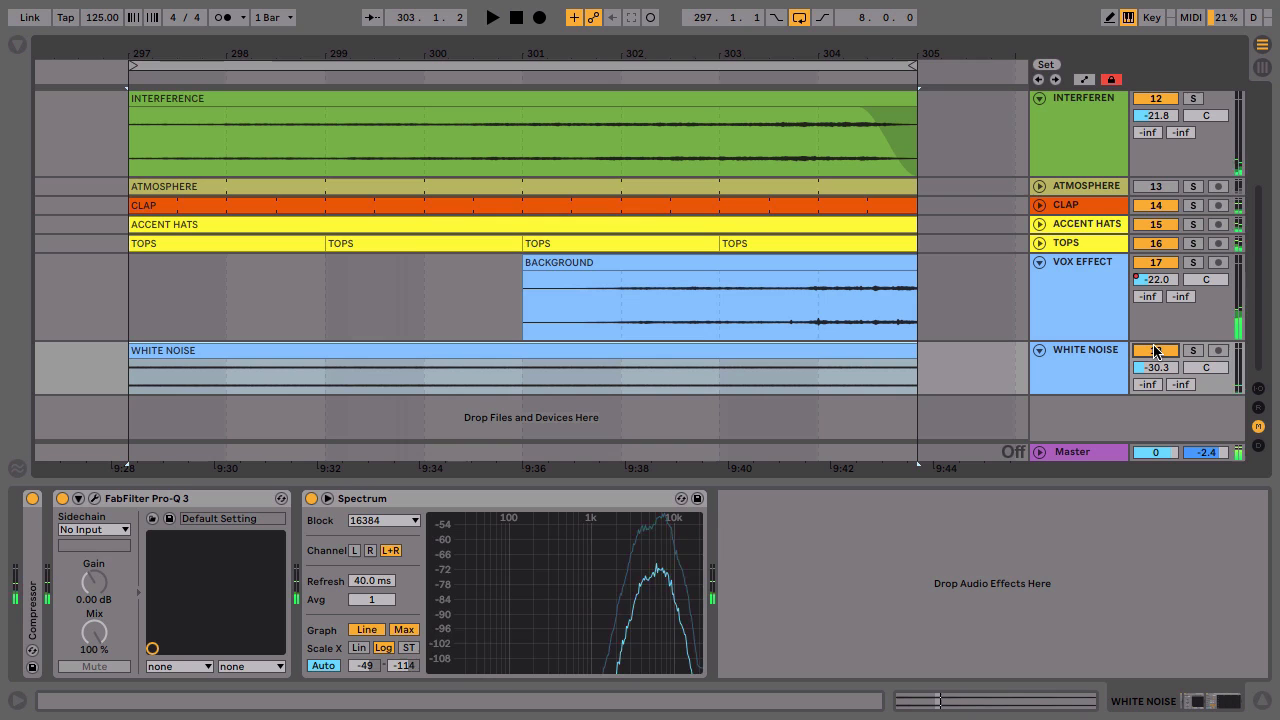